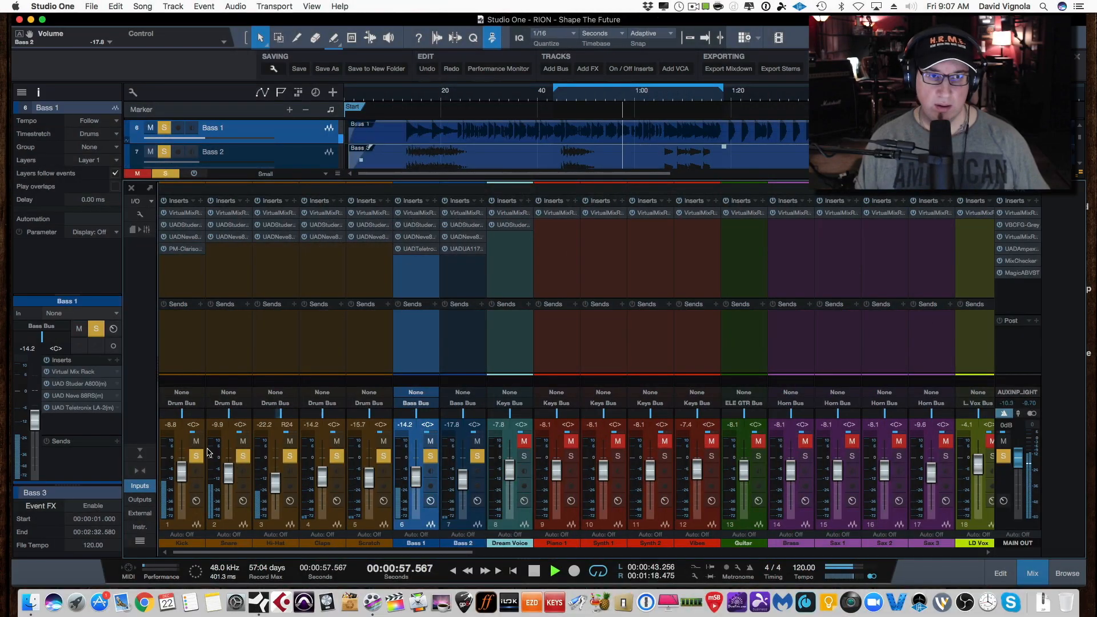
# Stop playback and open the Magic AB plug-in on the main output, keeping its window clear of the timeline ruler
pyautogui.press('space')
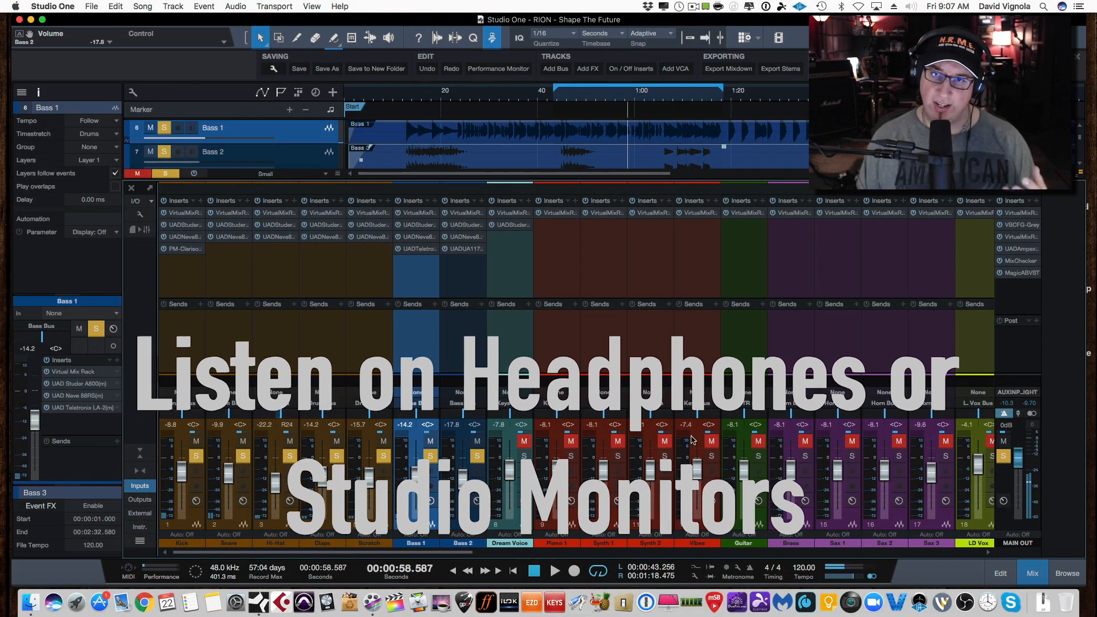
pyautogui.click(1015, 273)
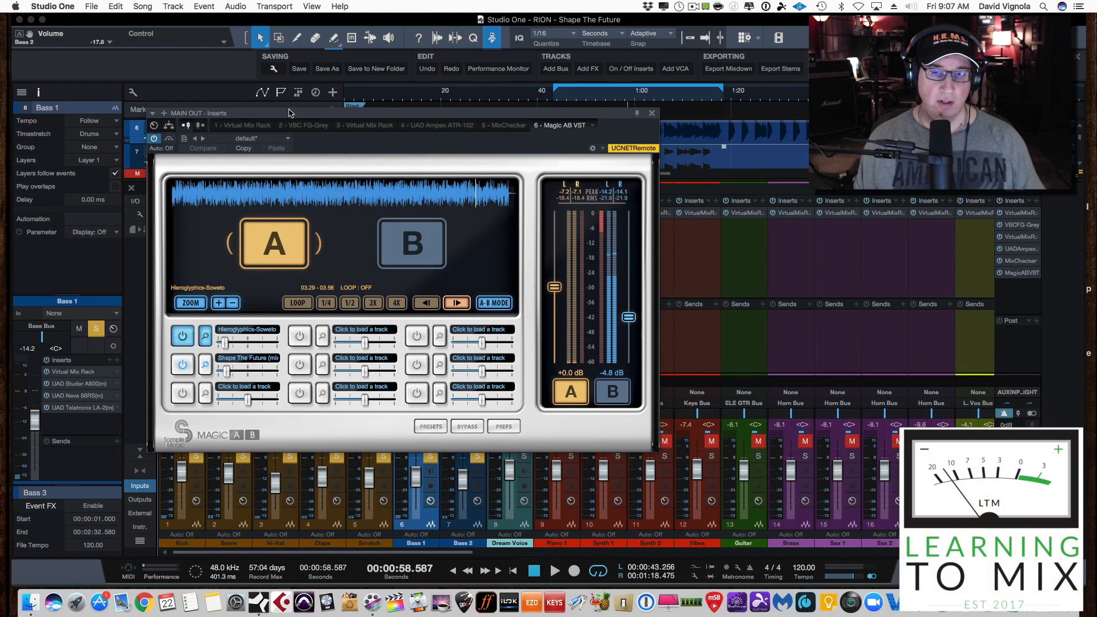
pyautogui.moveTo(287, 112); pyautogui.dragTo(296, 119)
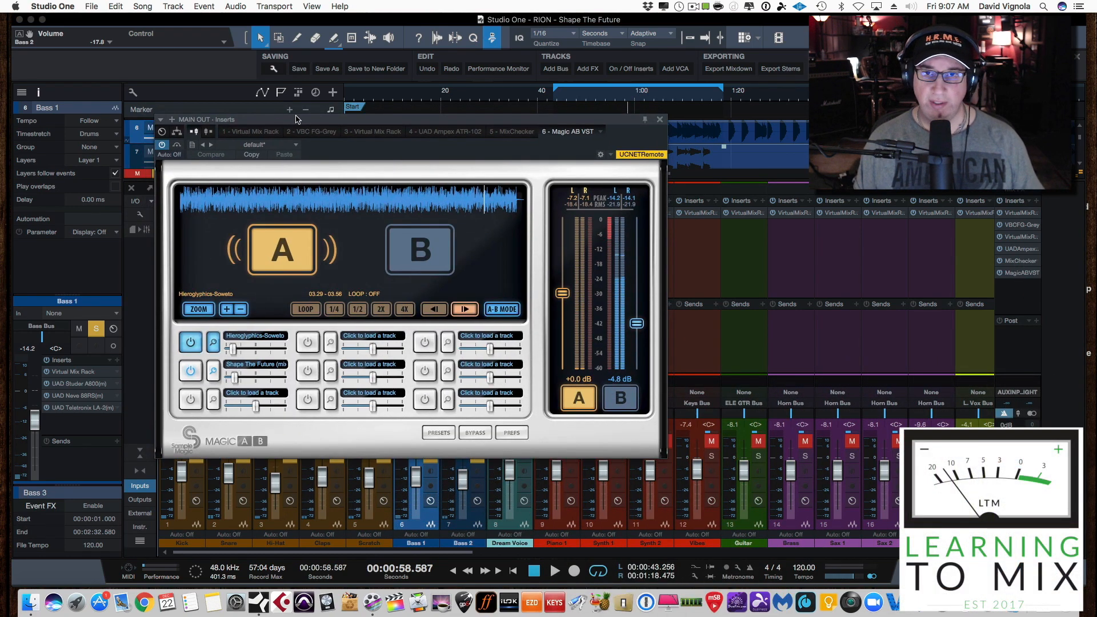
# Switch Magic AB to the B reference, Hieroglyphics-Soweto, and listen to it from near its beginning
pyautogui.click(419, 248)
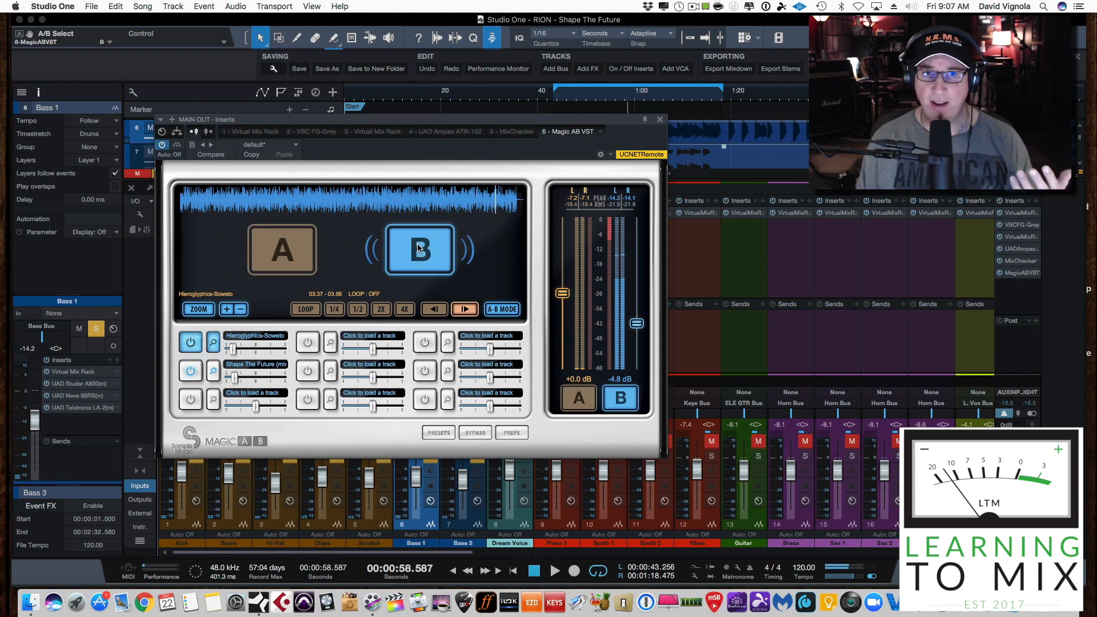
pyautogui.click(197, 200)
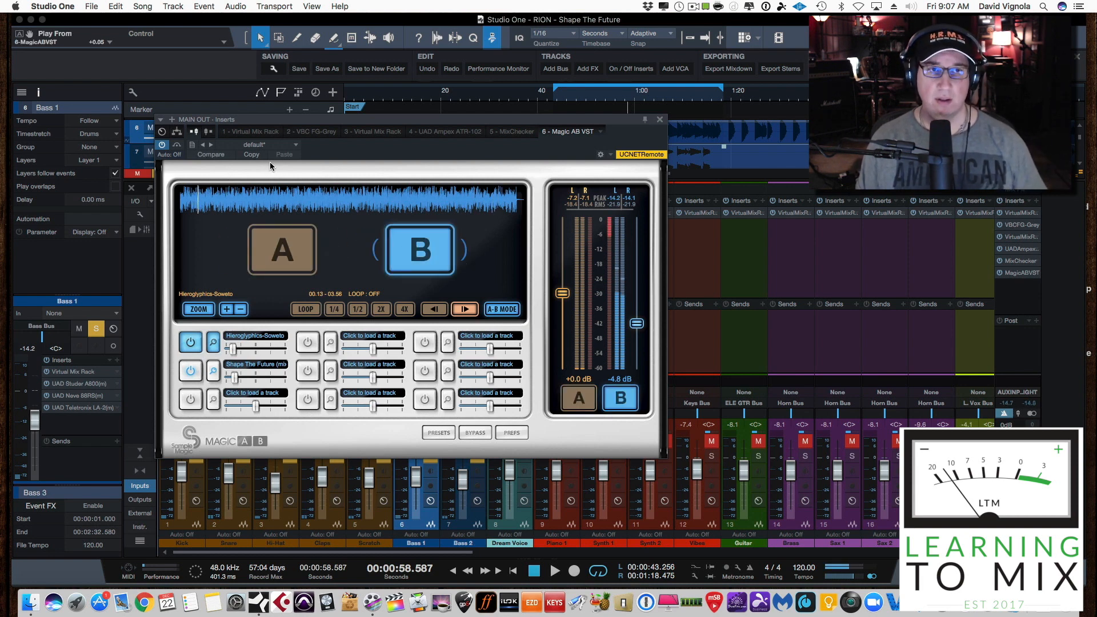
pyautogui.moveTo(303, 124); pyautogui.dragTo(331, 121)
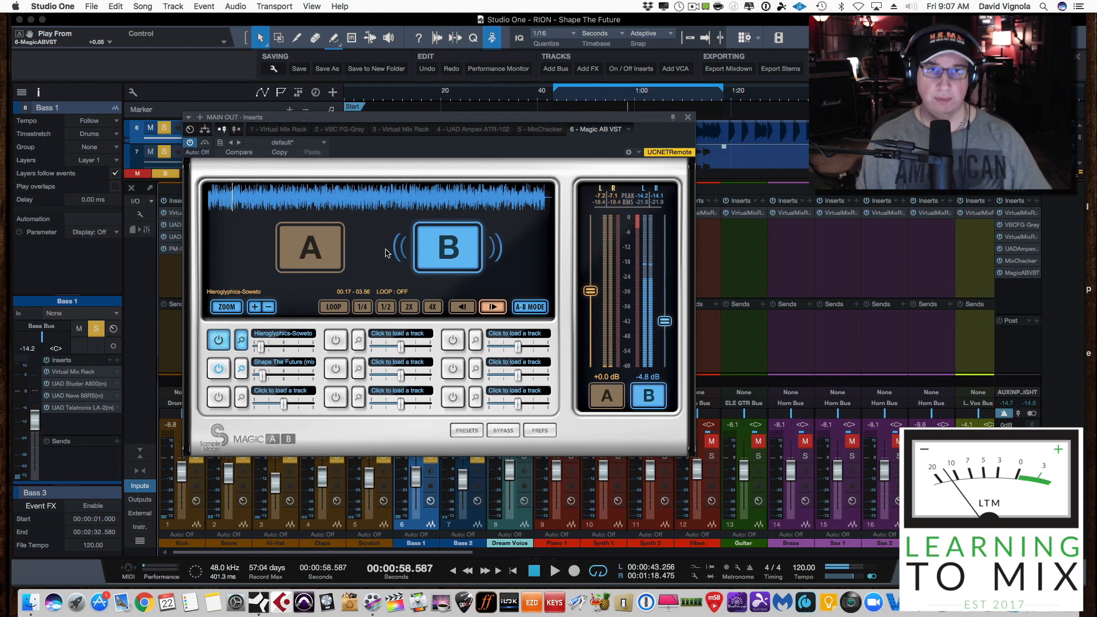
# Play the soloed drums and bass from the loop start on A, and compare them with the B reference
pyautogui.click(321, 242)
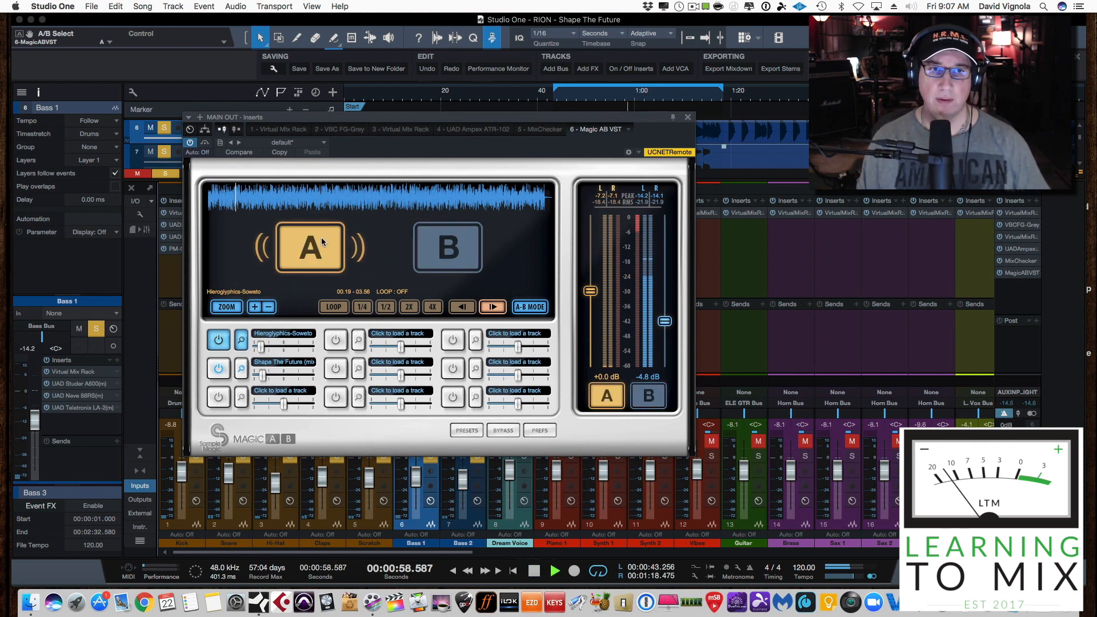
pyautogui.click(554, 102)
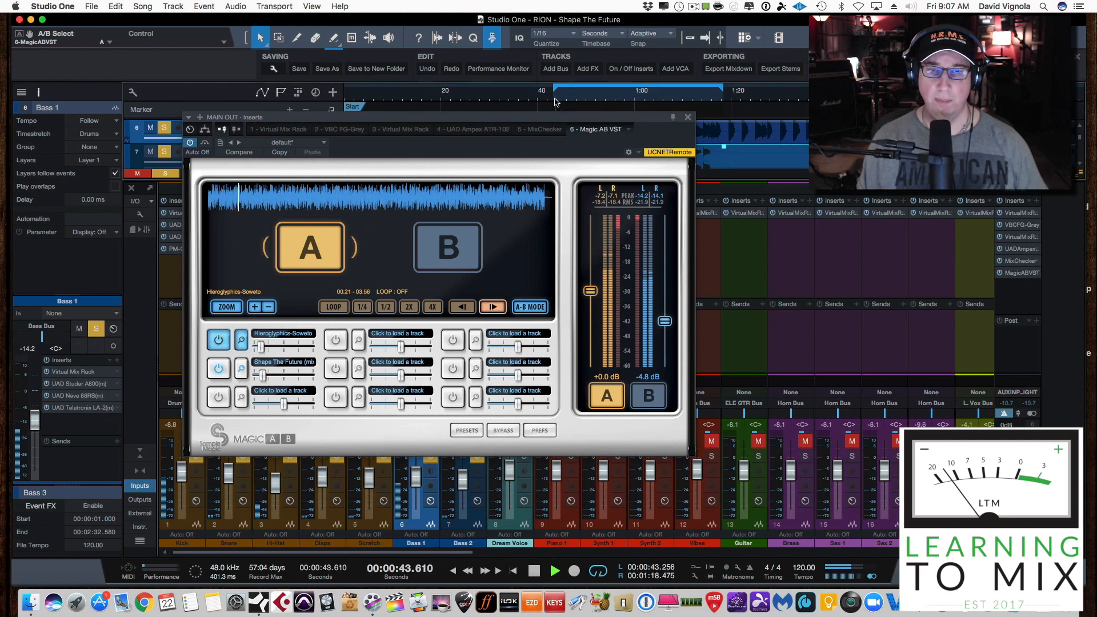
pyautogui.click(446, 245)
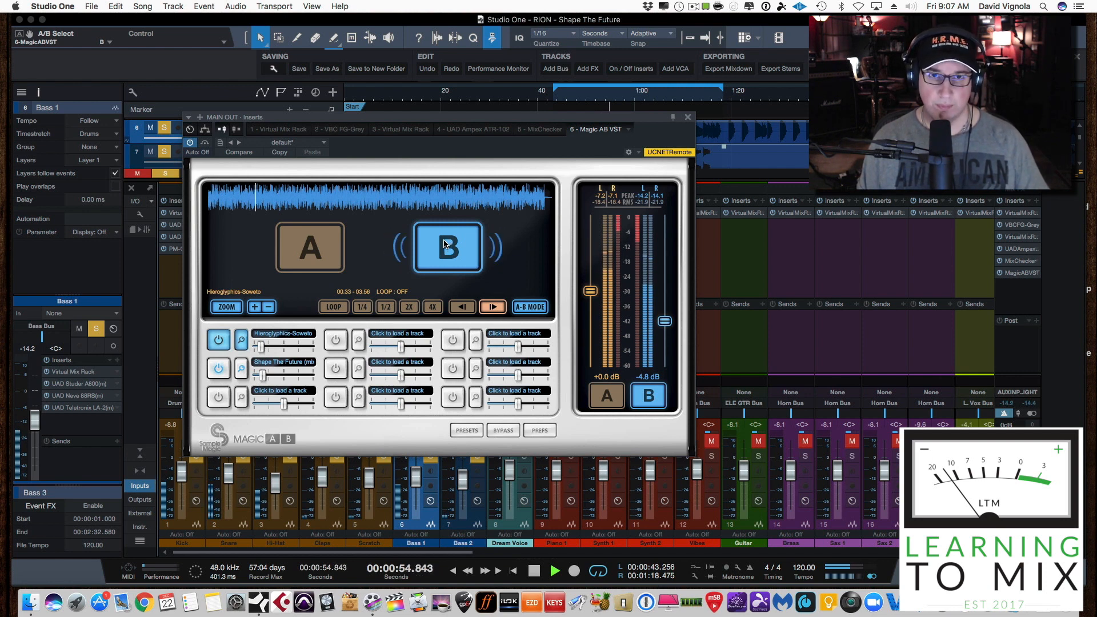
# Audition the reference track at several points across its waveform, return to its beginning, and stop the song
pyautogui.click(390, 192)
pyautogui.click(446, 193)
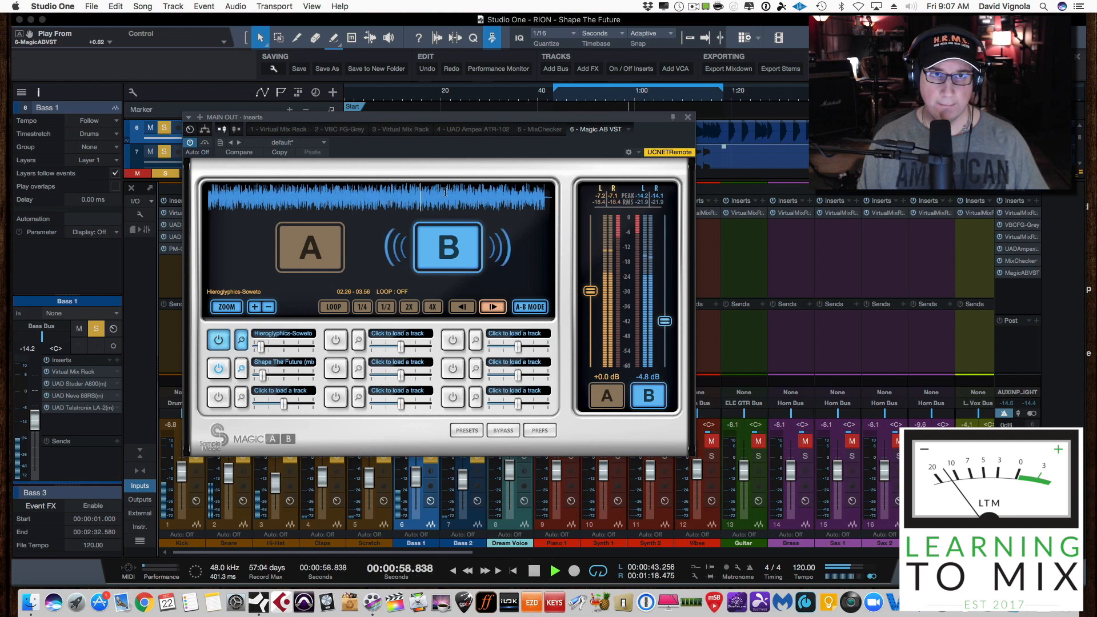
pyautogui.click(495, 193)
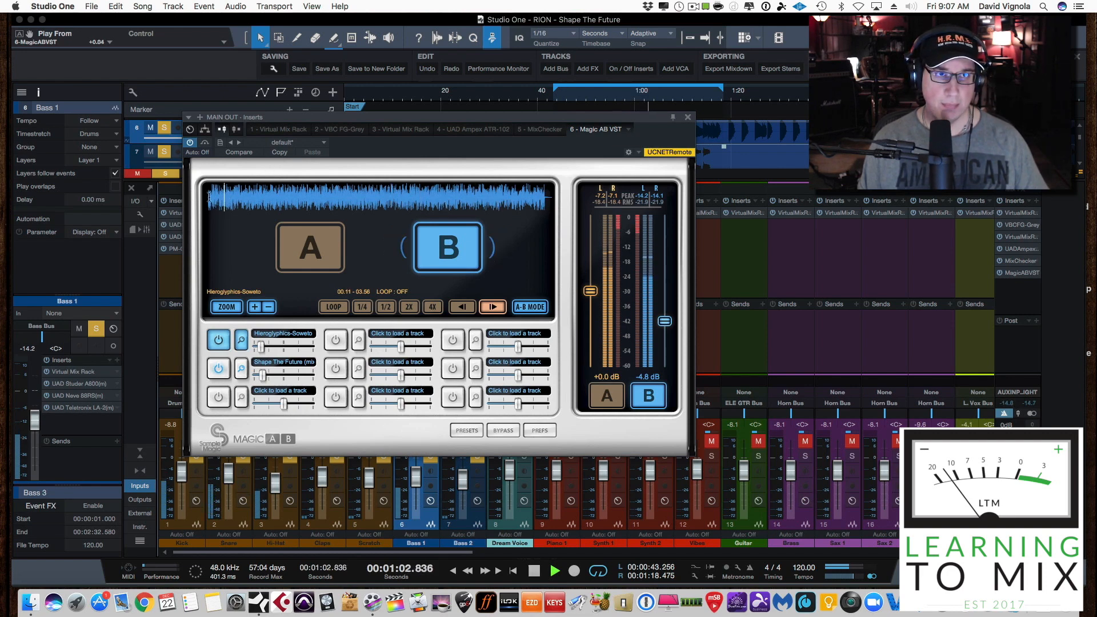
pyautogui.click(225, 195)
pyautogui.click(210, 197)
pyautogui.press('space')
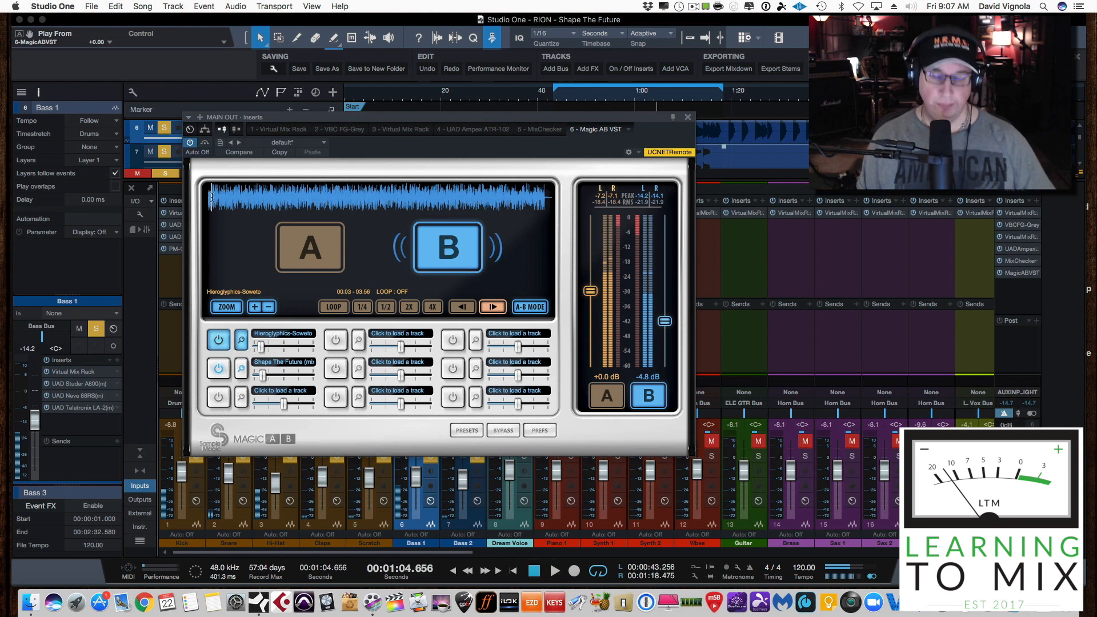
# Switch Magic AB back to the A mix and cue the reference near its beginning
pyautogui.click(299, 244)
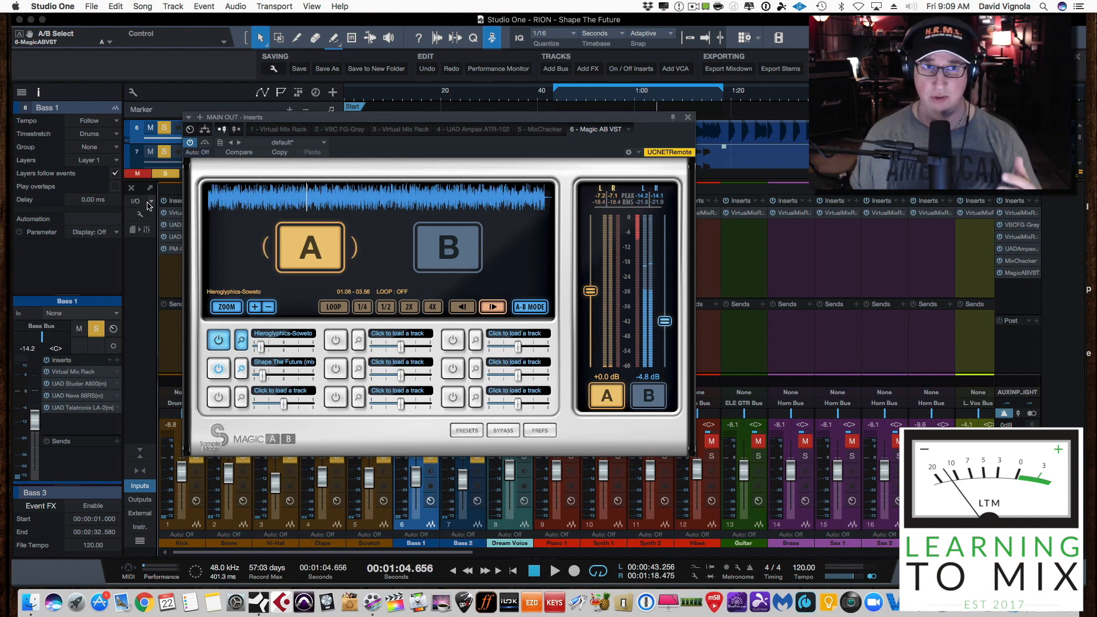
pyautogui.click(215, 196)
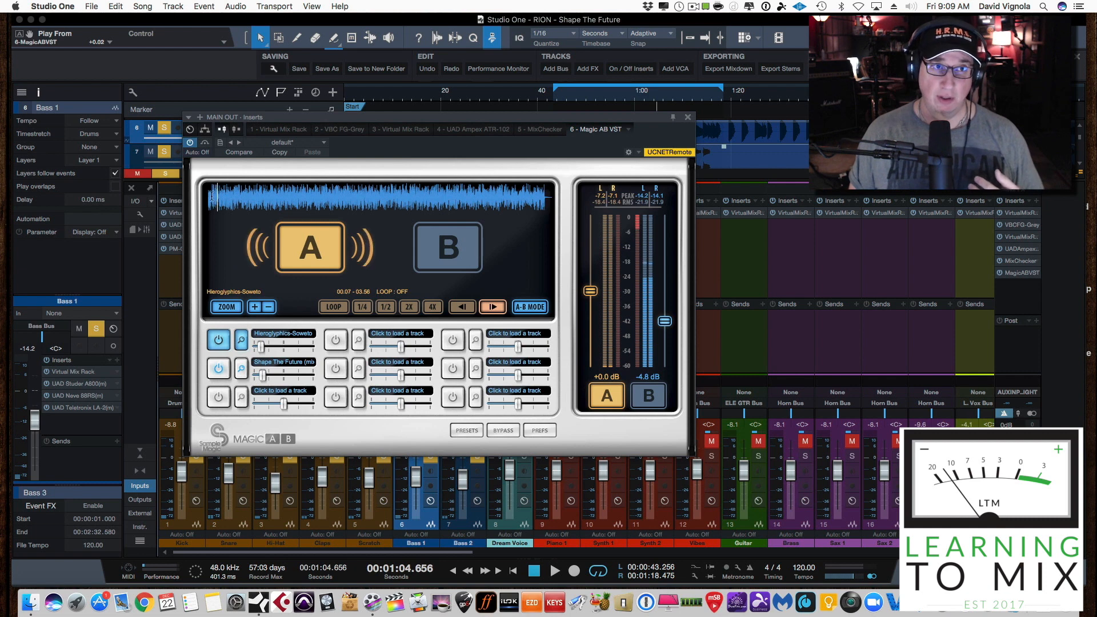
pyautogui.click(212, 196)
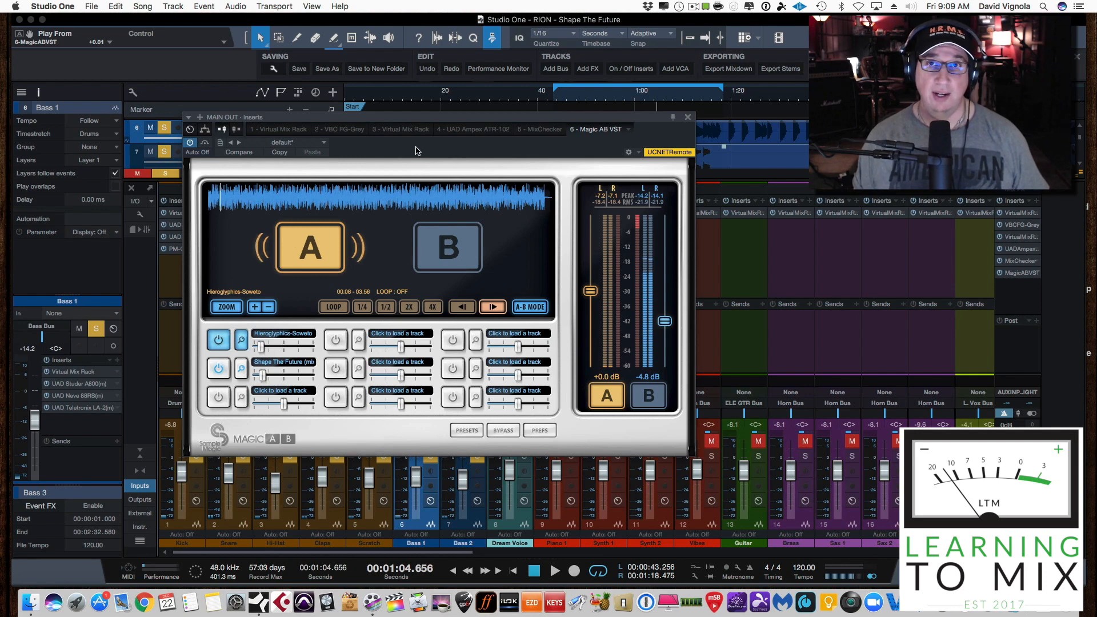
# Play the A mix from the start of the loop range and cue the reference close to its beginning again
pyautogui.click(324, 240)
pyautogui.click(324, 241)
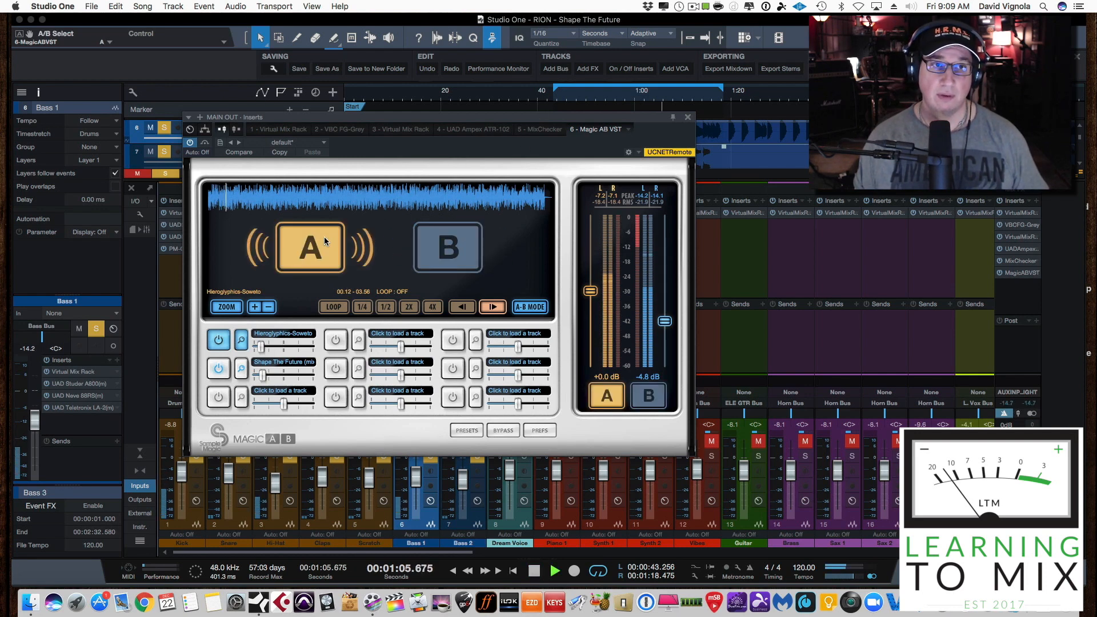
pyautogui.click(554, 99)
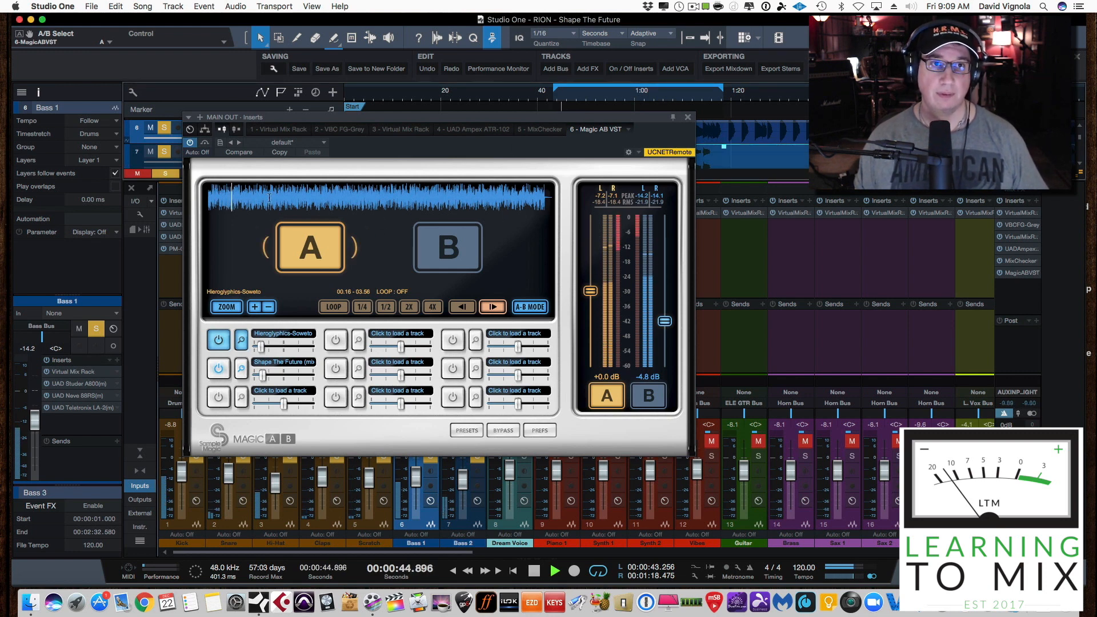
pyautogui.click(215, 197)
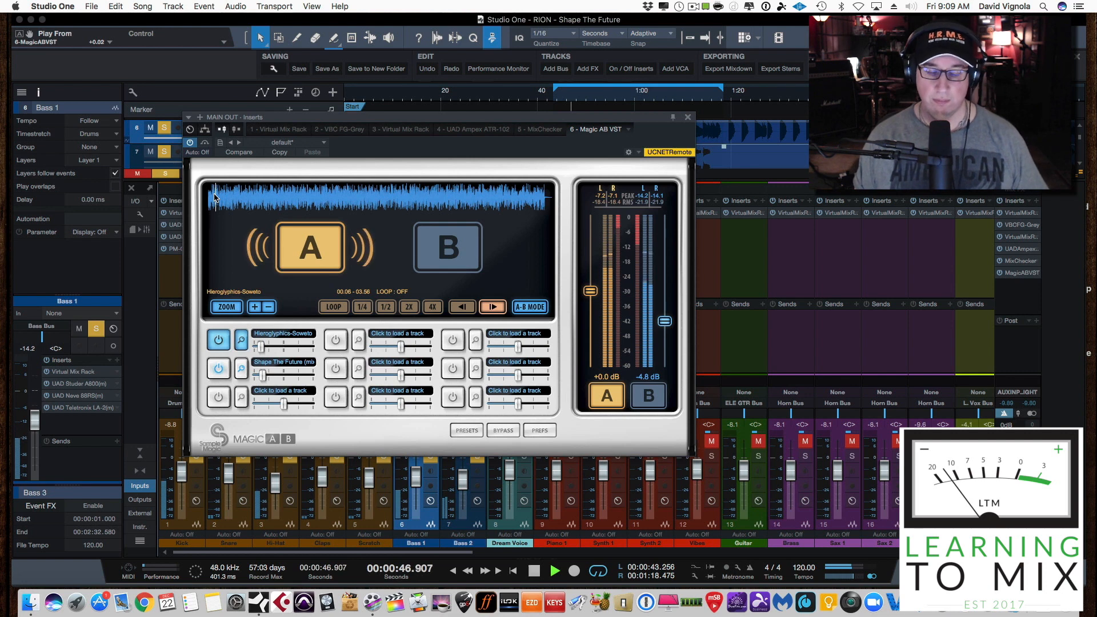
# Alternate between the B reference and the A mix during playback, ending on A, and stop the song
pyautogui.click(447, 247)
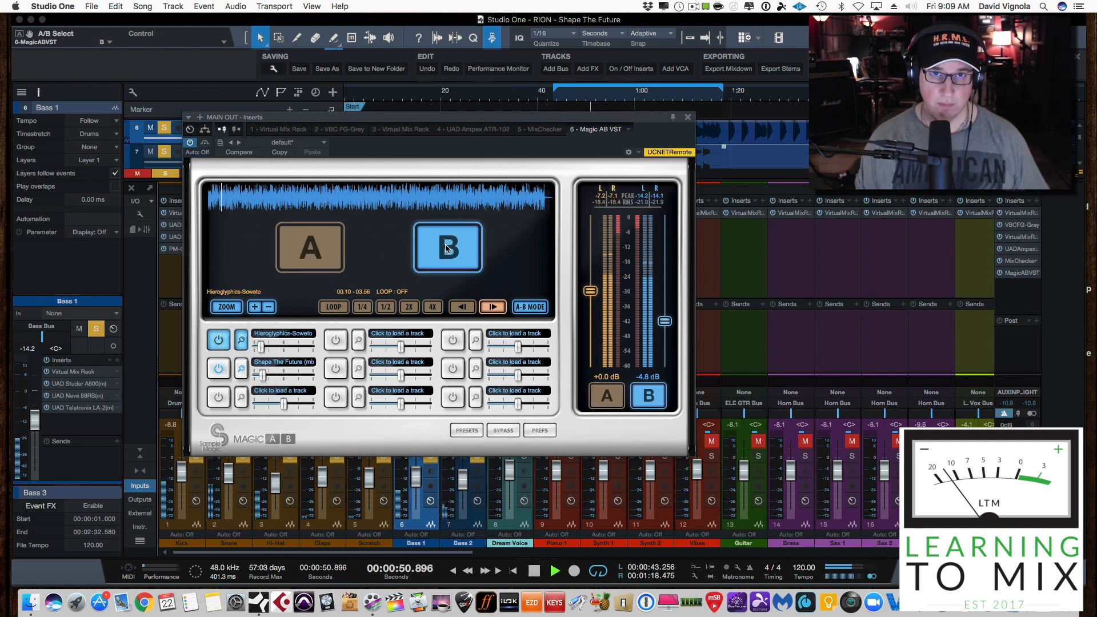
pyautogui.click(303, 247)
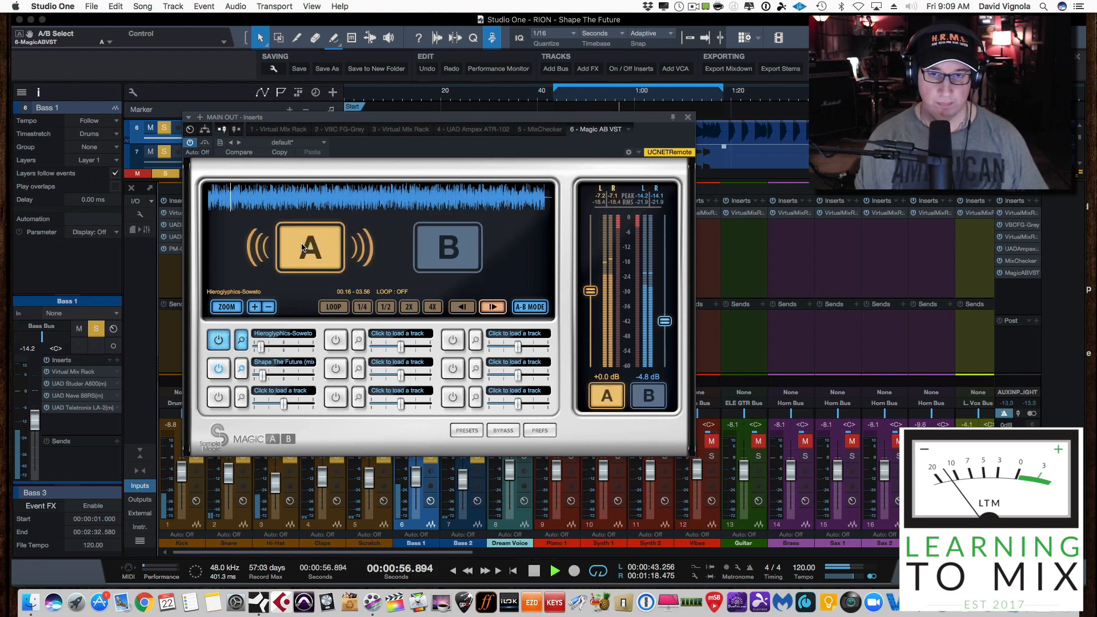
pyautogui.click(448, 252)
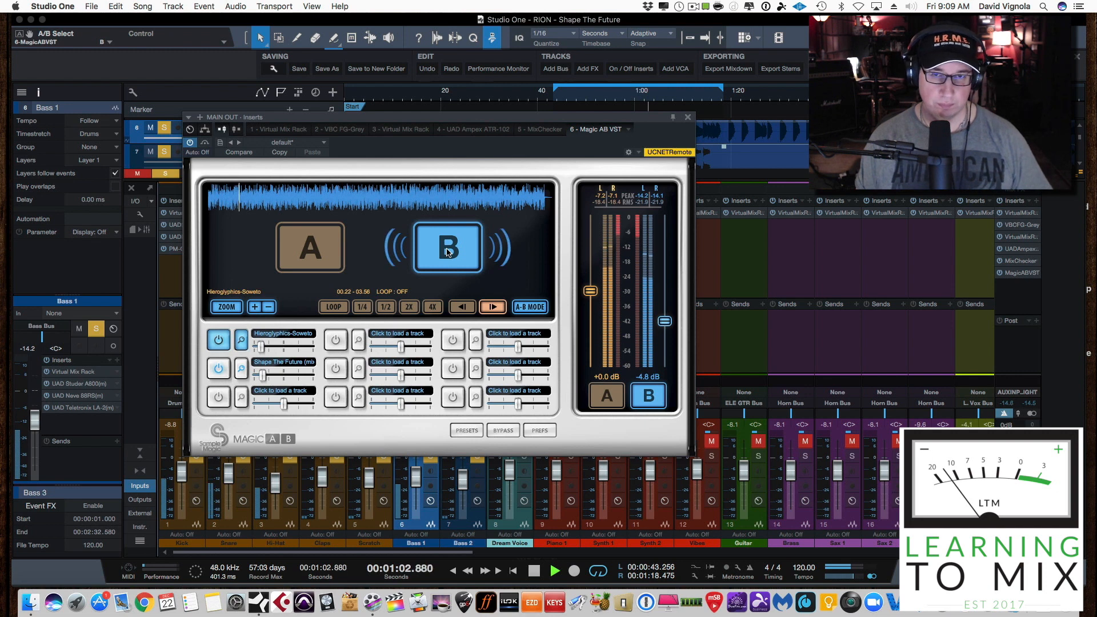
pyautogui.click(305, 246)
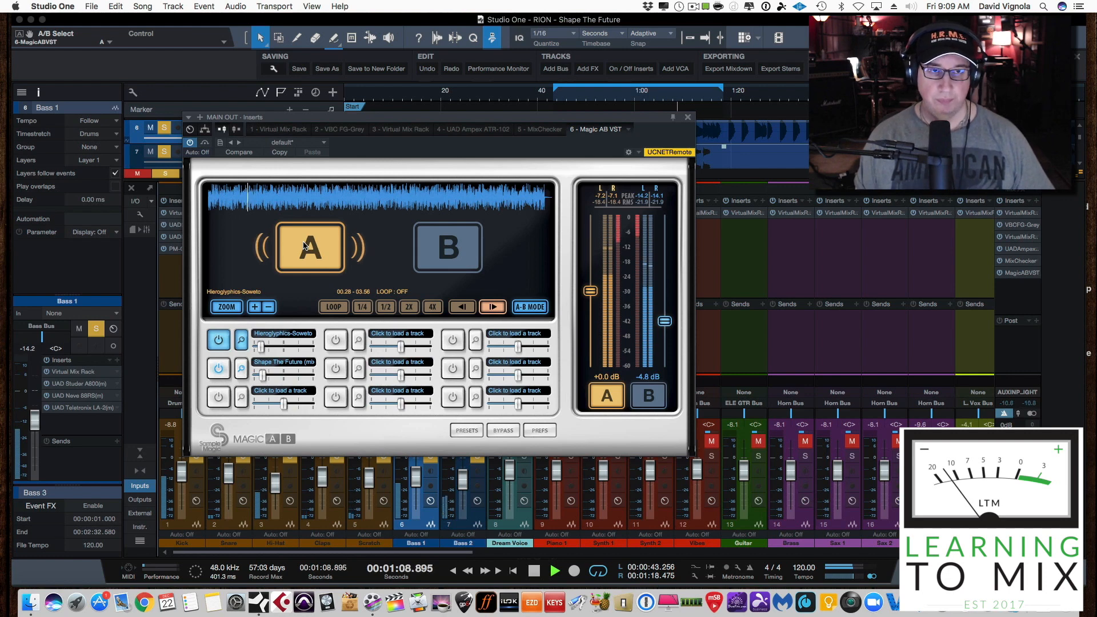
pyautogui.press('space')
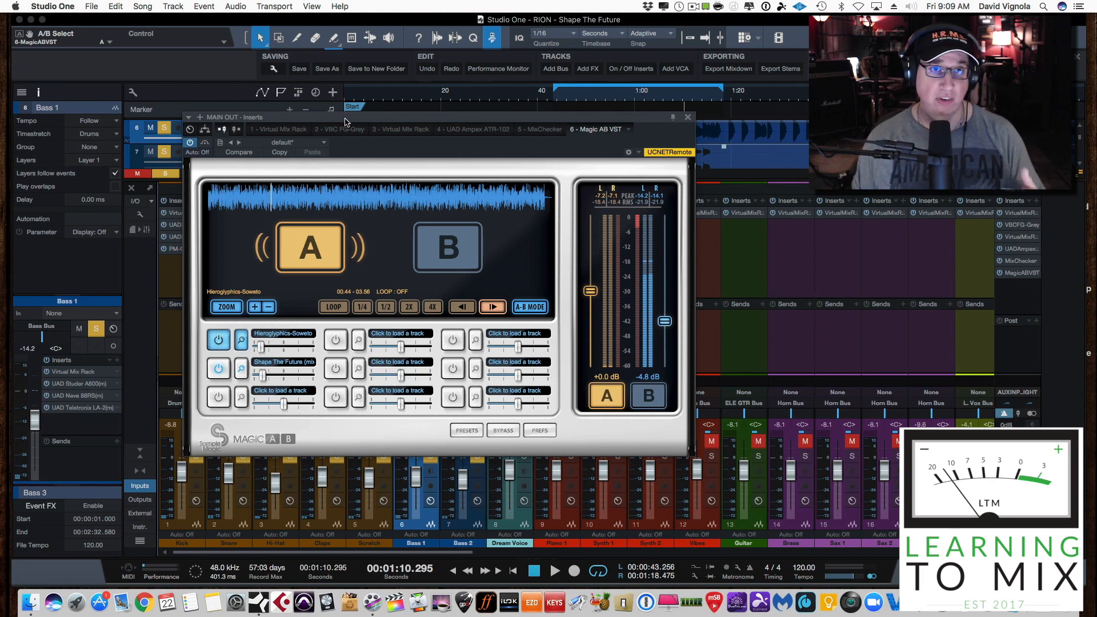
# Lower the Magic AB window to uncover the bass tracks, and play the B reference from near its beginning
pyautogui.moveTo(345, 122); pyautogui.dragTo(317, 172)
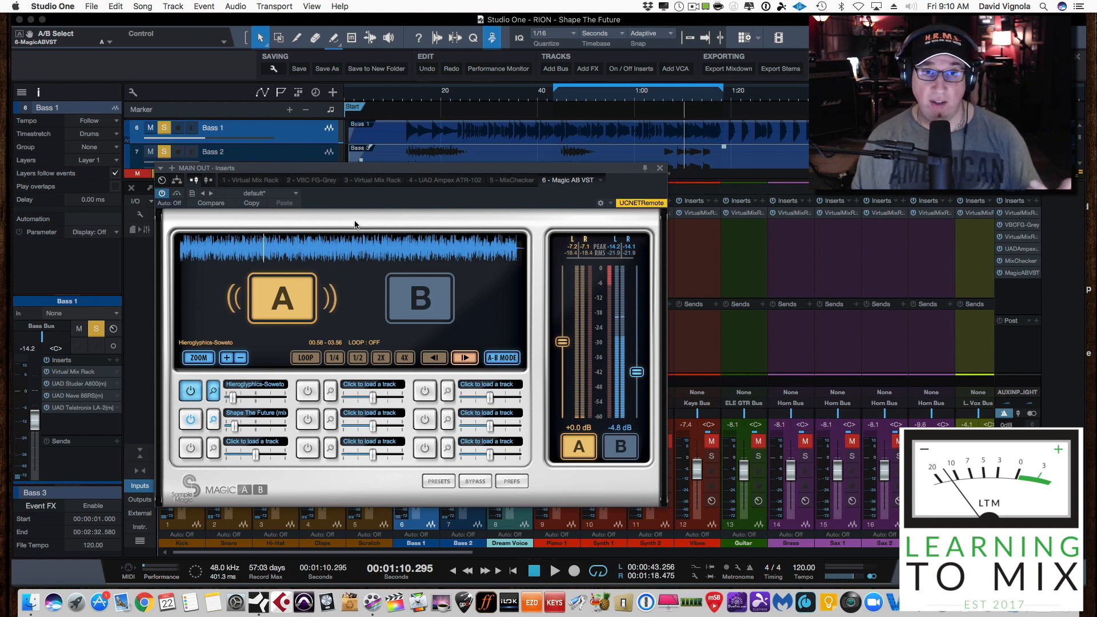
pyautogui.click(189, 250)
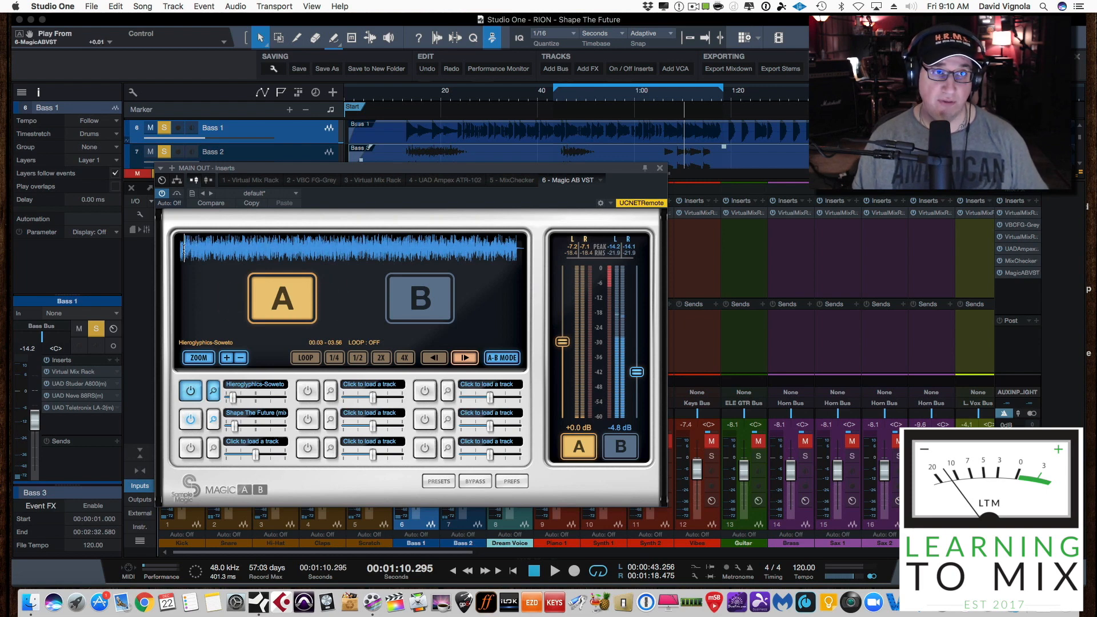
pyautogui.click(408, 294)
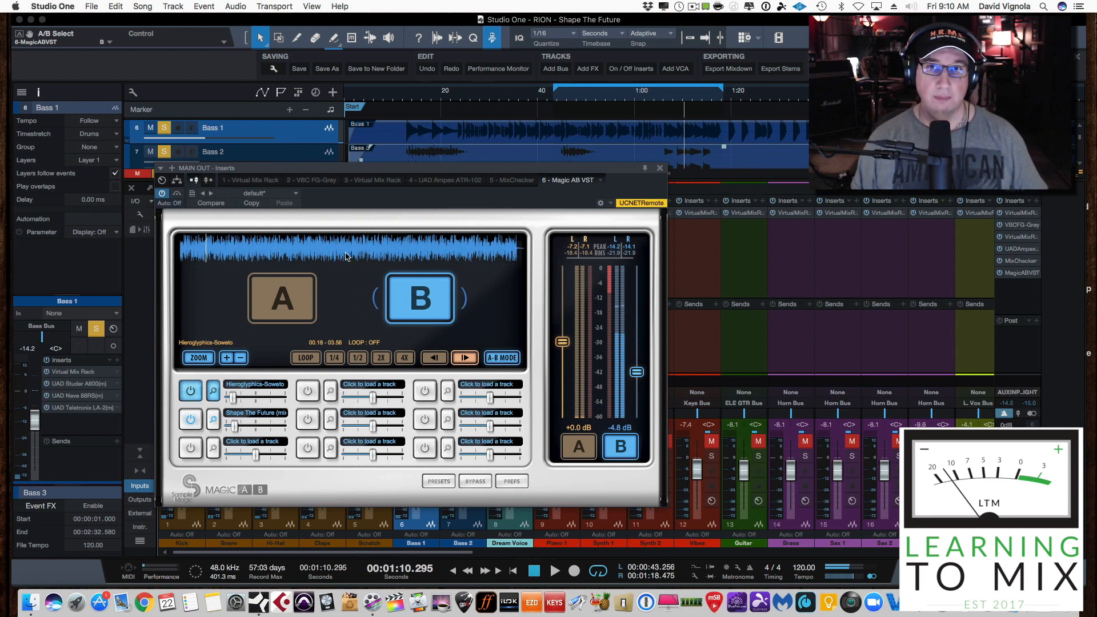
pyautogui.press('space')
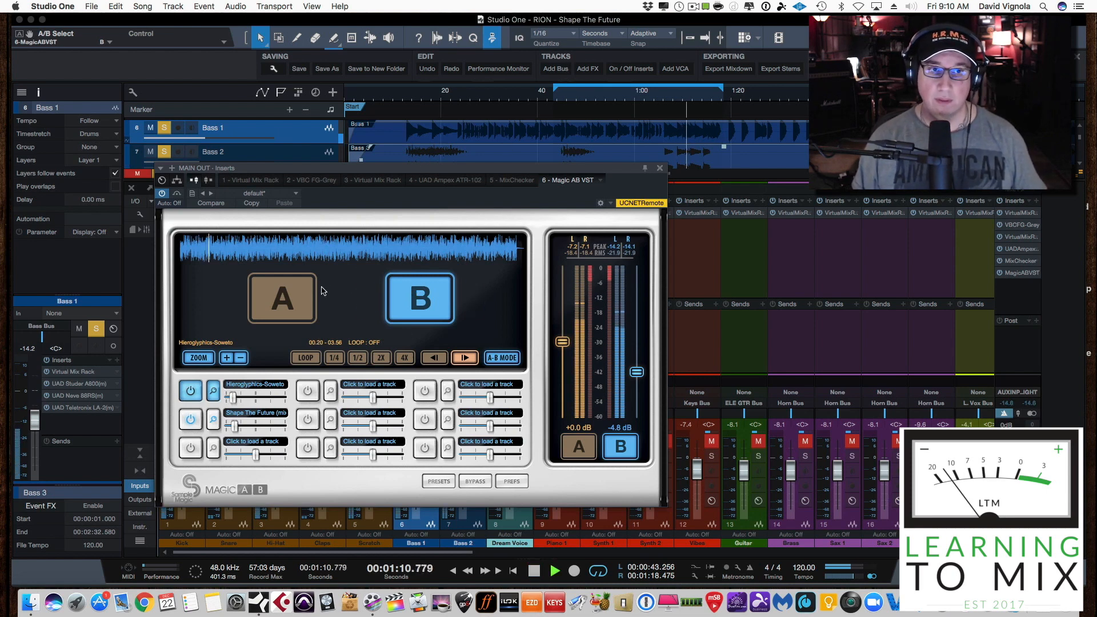
# Switch to the A mix and restart song playback near the beginning of the loop range
pyautogui.click(288, 304)
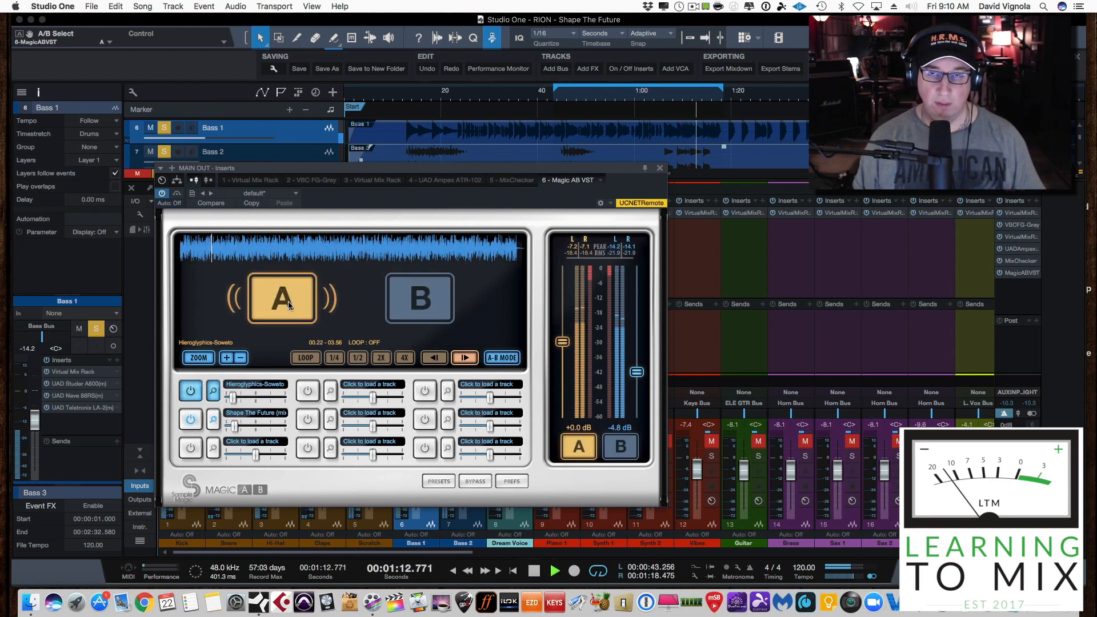
pyautogui.click(854, 94)
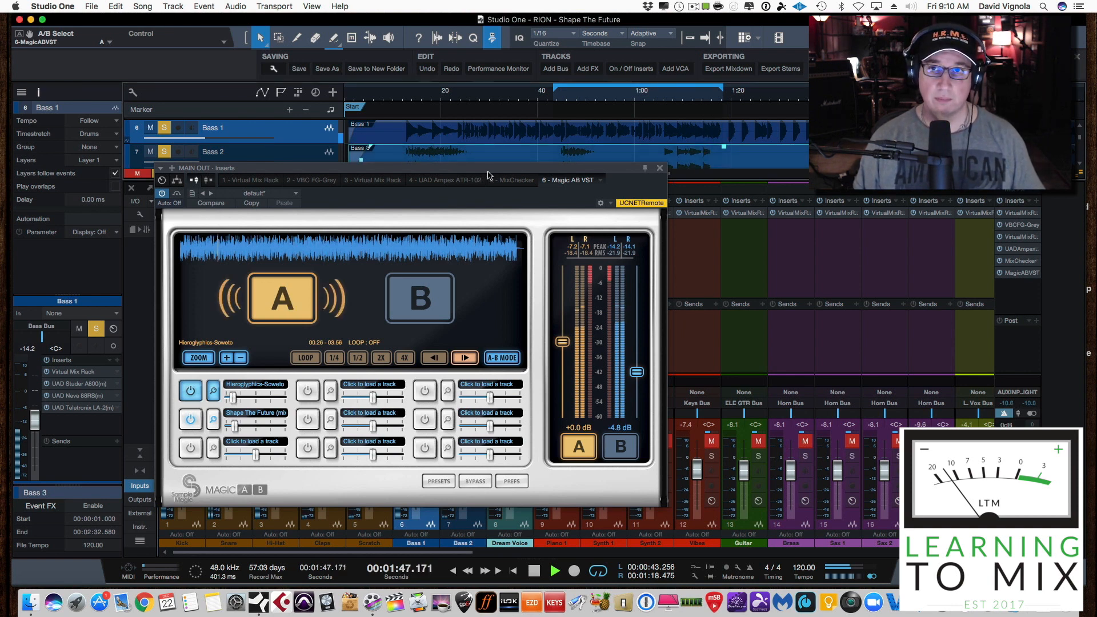
pyautogui.click(562, 98)
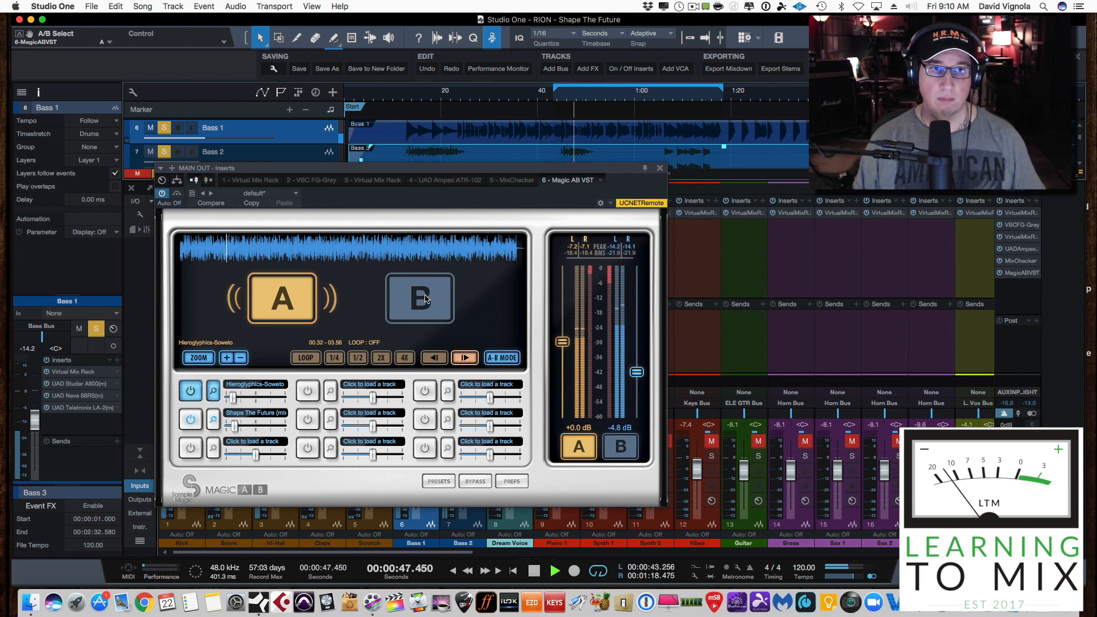
# Re-cue the reference near its beginning, compare B against the A mix once more, and stop playback on A
pyautogui.click(193, 249)
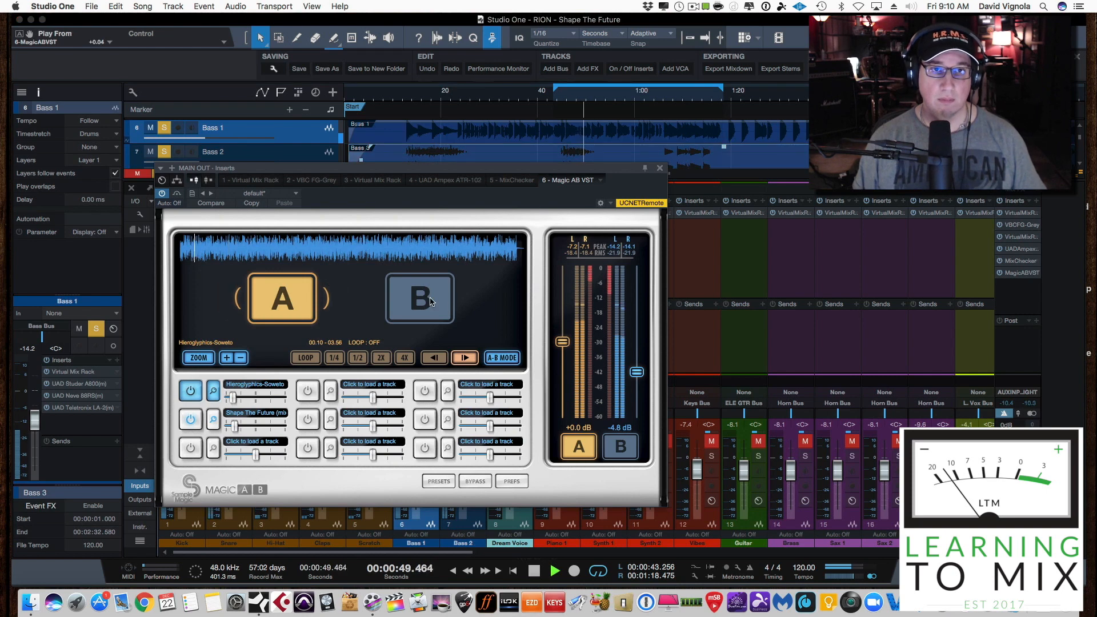
pyautogui.click(420, 298)
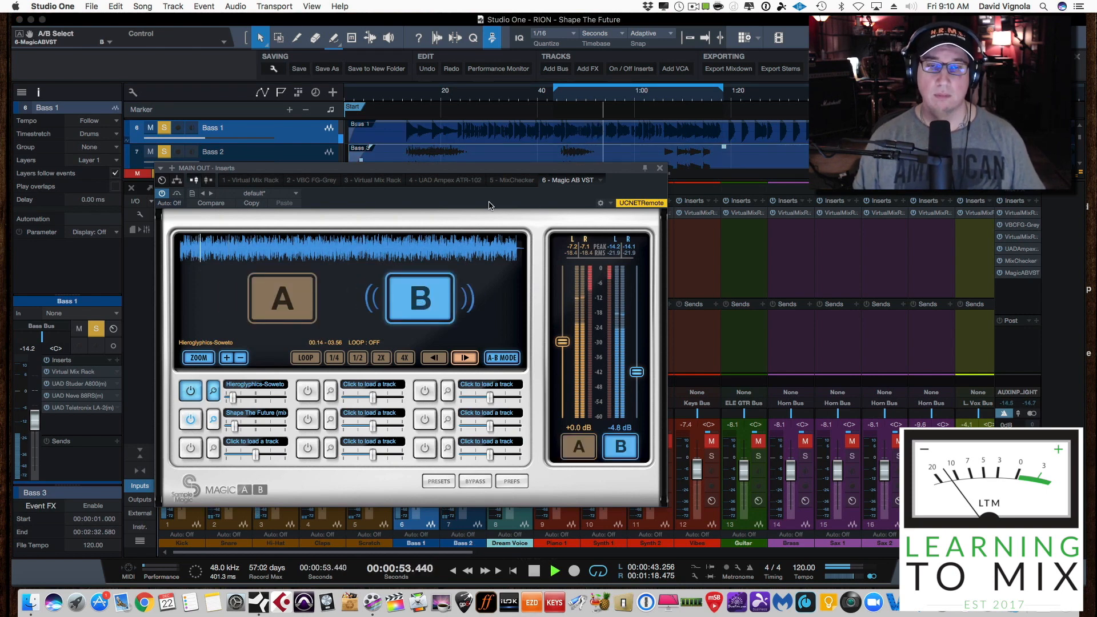
pyautogui.click(281, 297)
pyautogui.press('space')
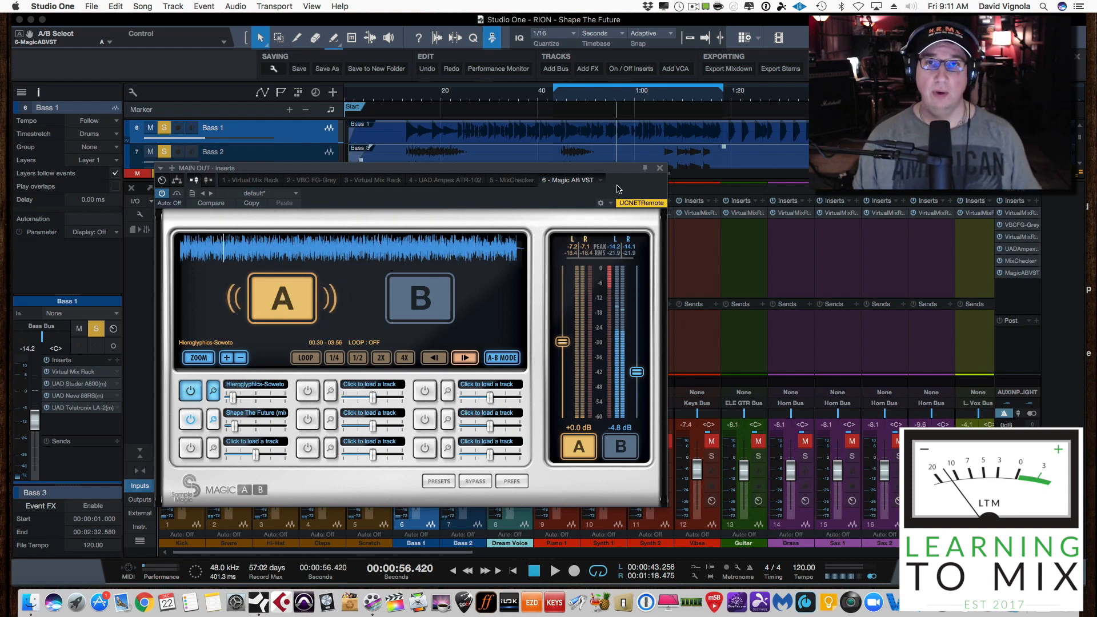
# Close Magic AB and open the UAD Neve 88RS channel strip on the Bass 1 channel
pyautogui.click(660, 168)
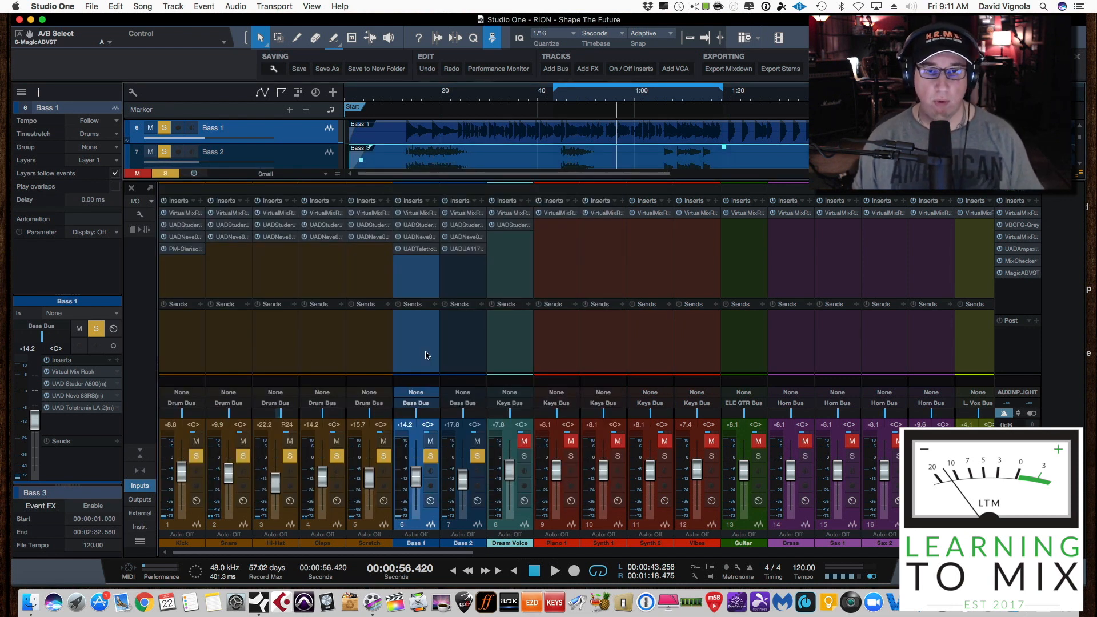
pyautogui.click(415, 238)
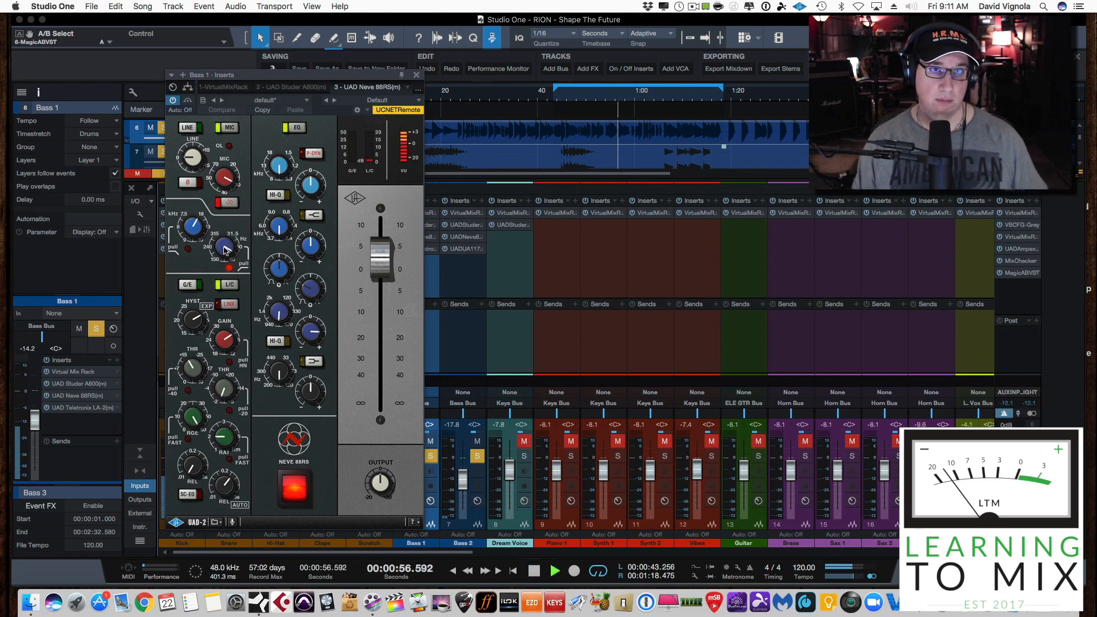
# Sweep the Bass 1 high-pass frequency between 297 Hz and 75.2 Hz during playback, settle it at 99.6 Hz, and close the Neve 88RS
pyautogui.moveTo(230, 238); pyautogui.dragTo(230, 175)
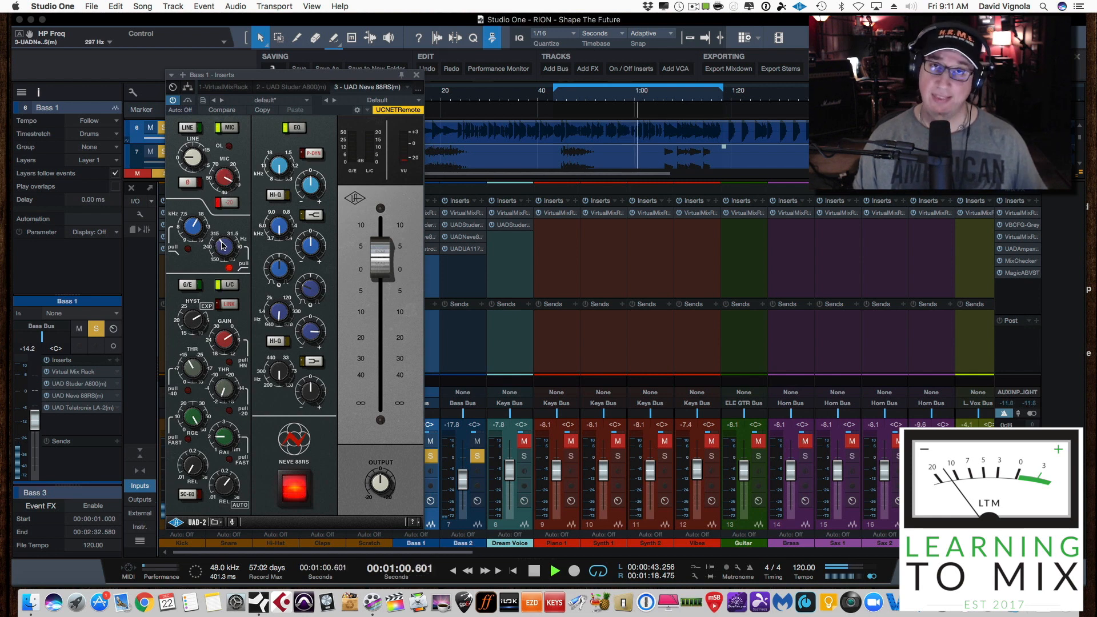
pyautogui.moveTo(223, 246)
pyautogui.mouseDown()
pyautogui.moveTo(212, 282)
pyautogui.moveTo(215, 260)
pyautogui.mouseUp()
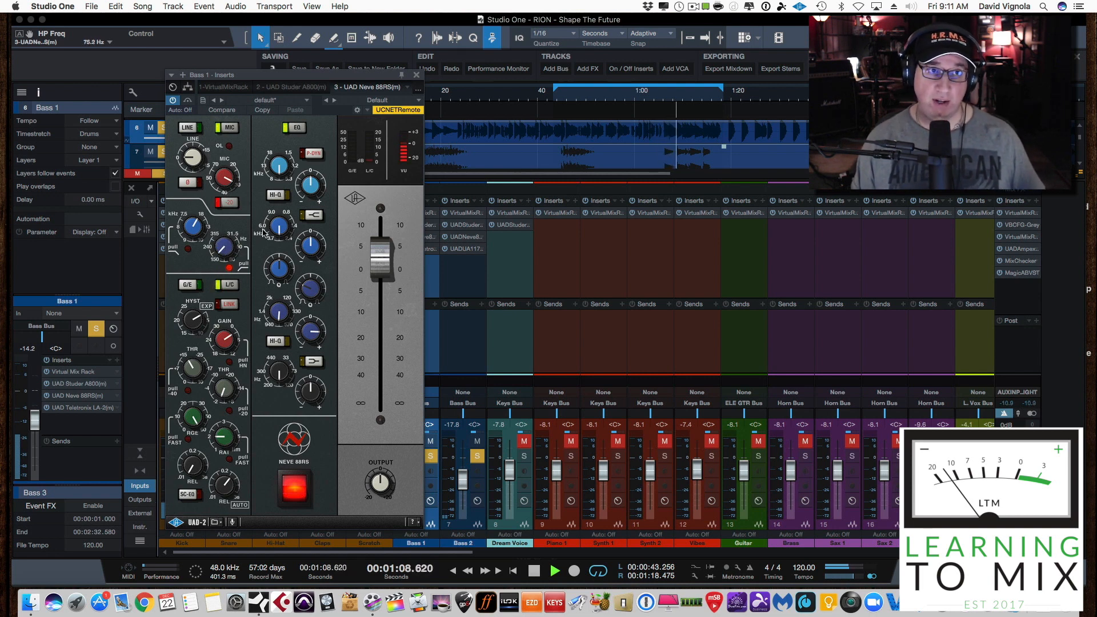
pyautogui.moveTo(222, 254); pyautogui.dragTo(219, 244)
pyautogui.press('space')
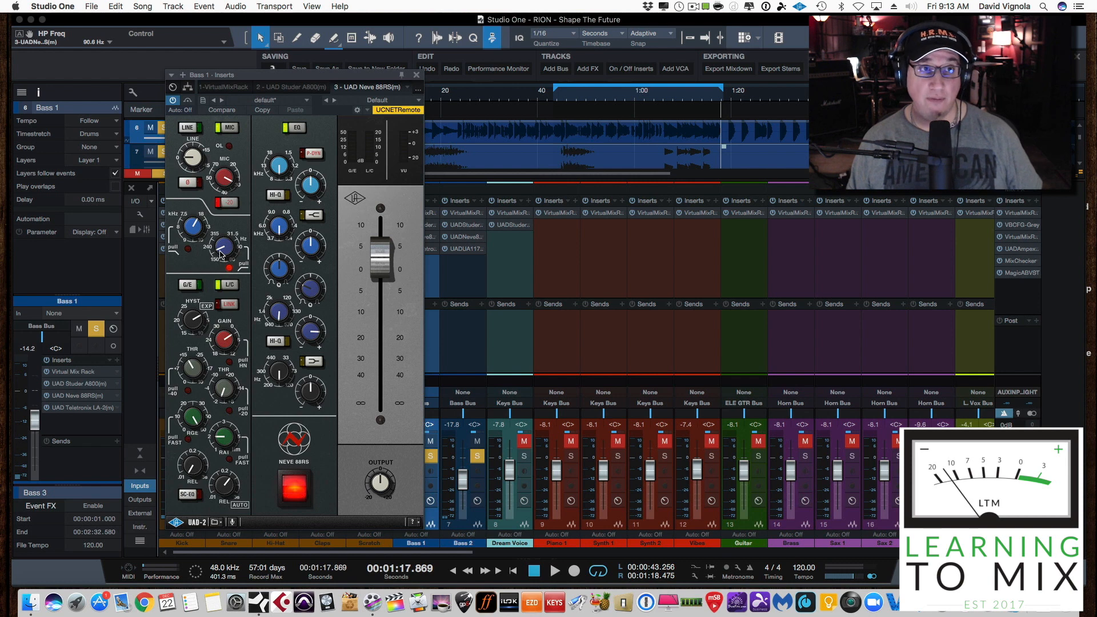
pyautogui.press('space')
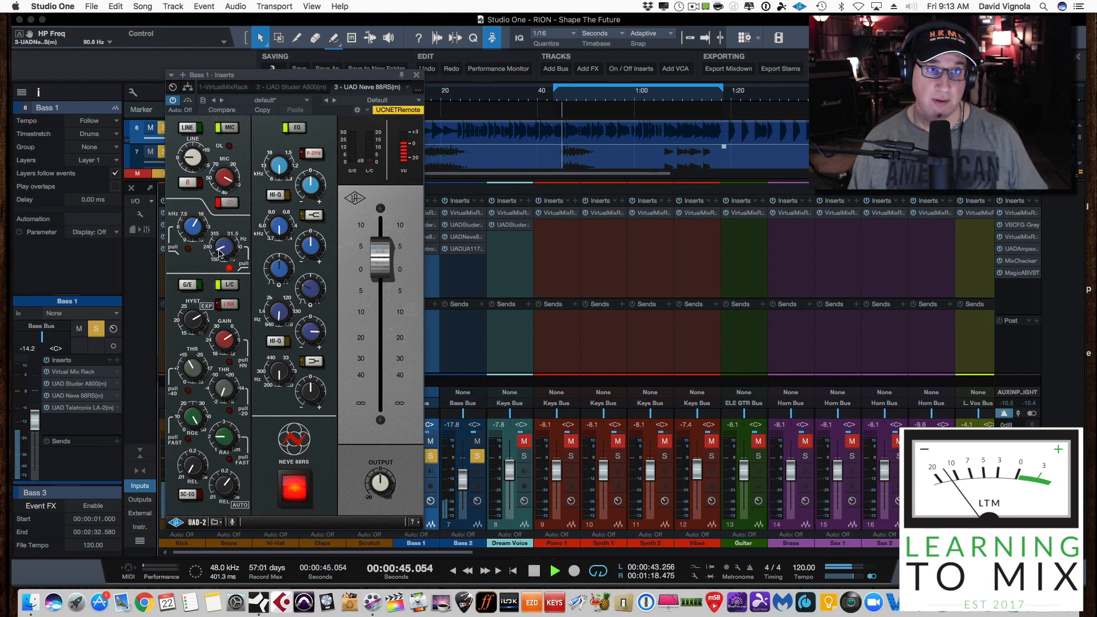
pyautogui.moveTo(216, 252); pyautogui.dragTo(216, 247)
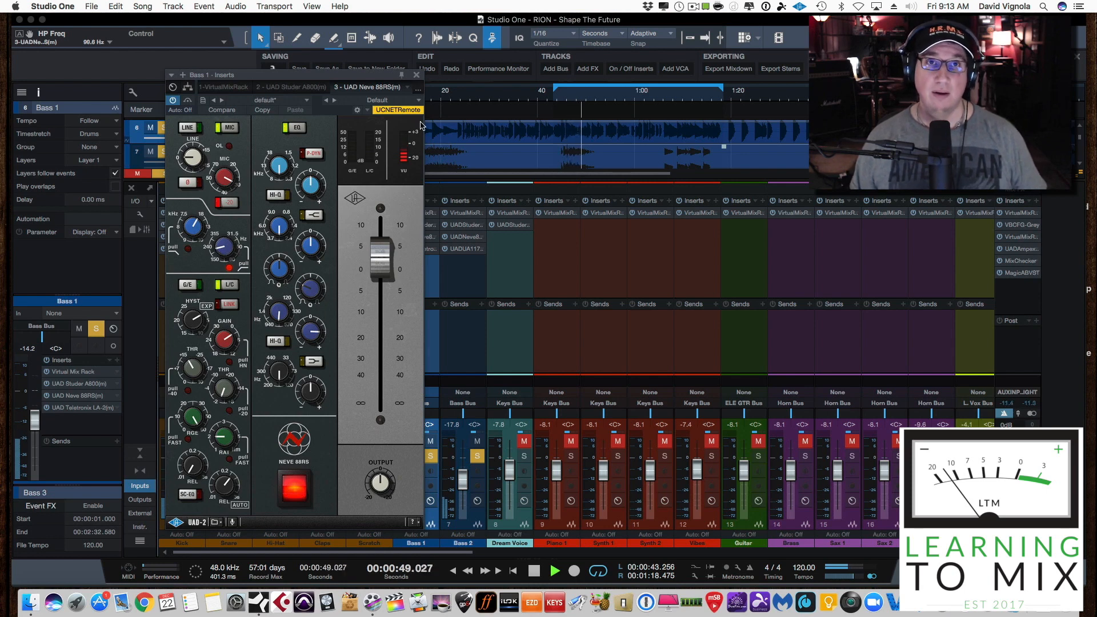
pyautogui.click(416, 77)
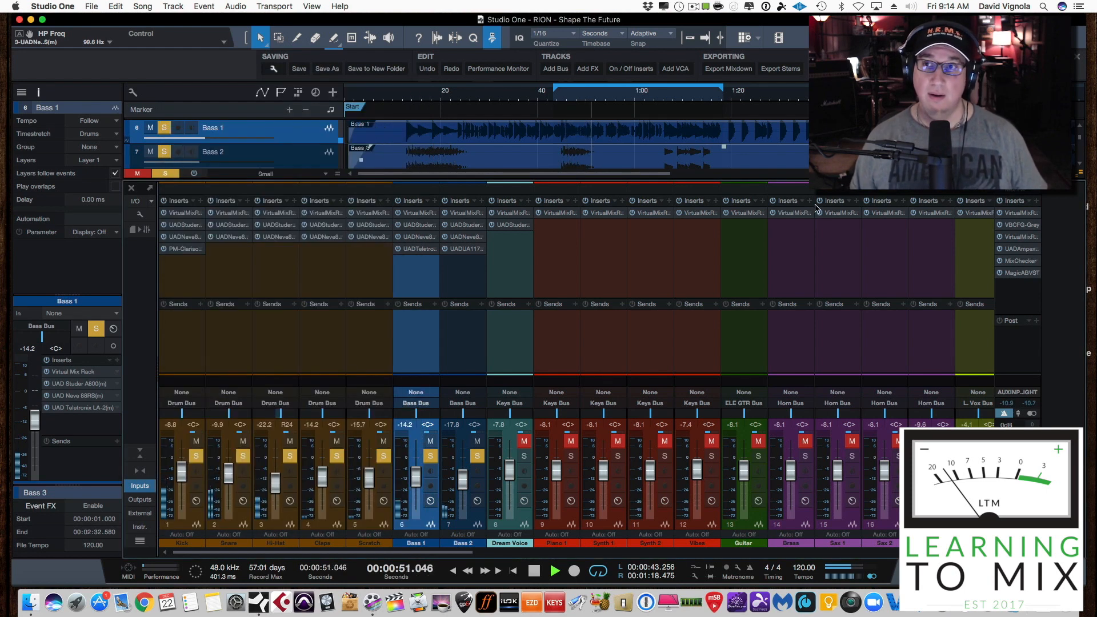
# Open Magic AB on the main output, compare B against A twice, restarting playback near the loop start in between, and stop on A
pyautogui.click(1010, 273)
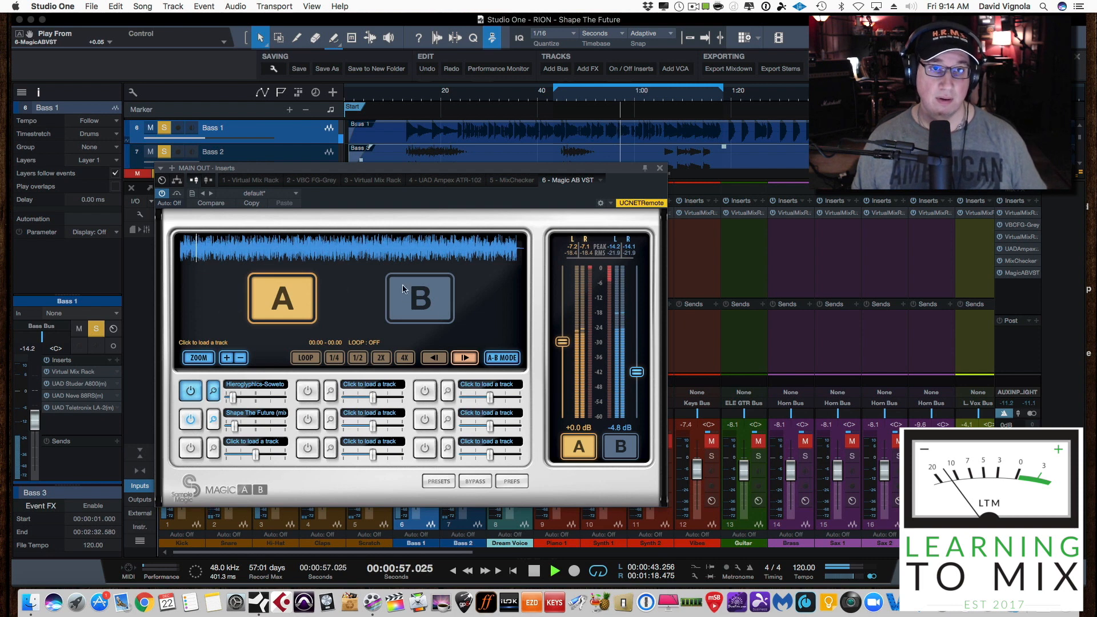
pyautogui.click(417, 295)
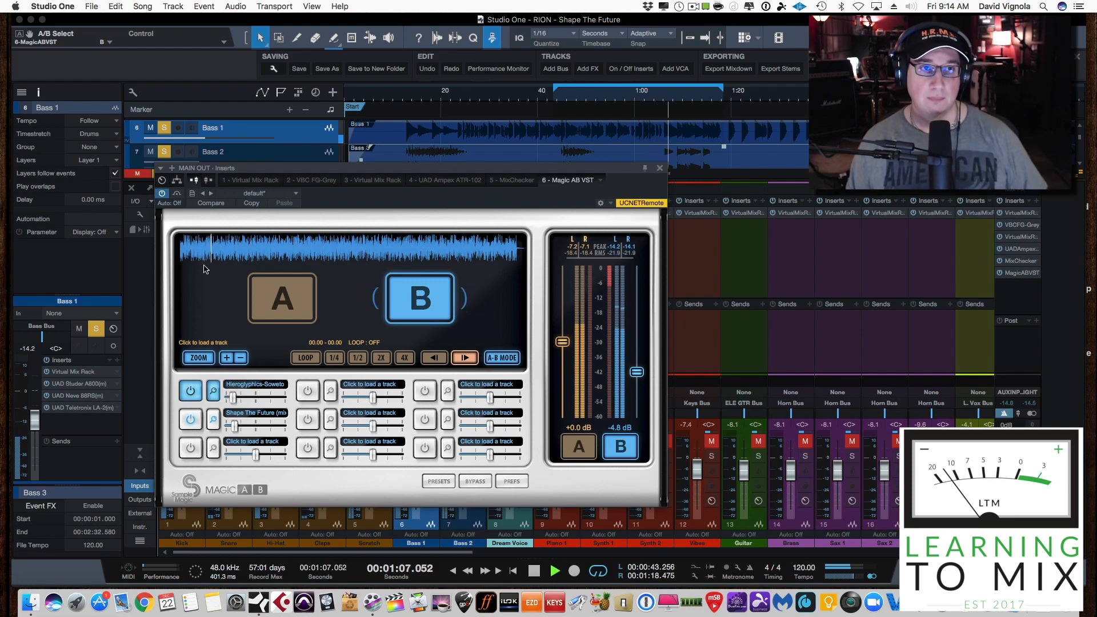
pyautogui.click(276, 301)
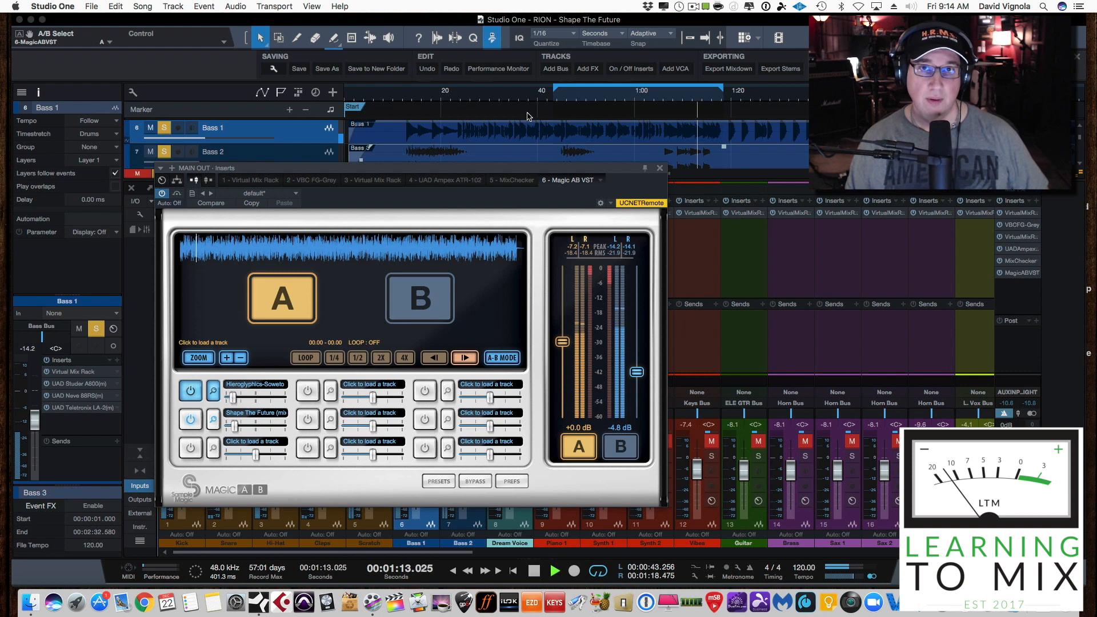
pyautogui.click(558, 95)
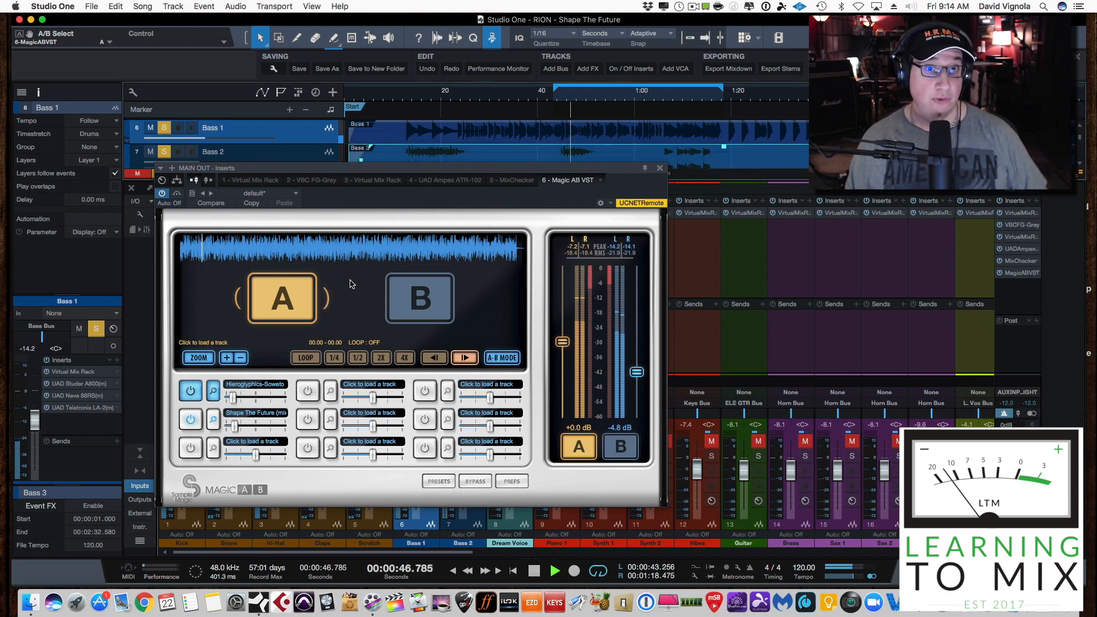
pyautogui.click(420, 286)
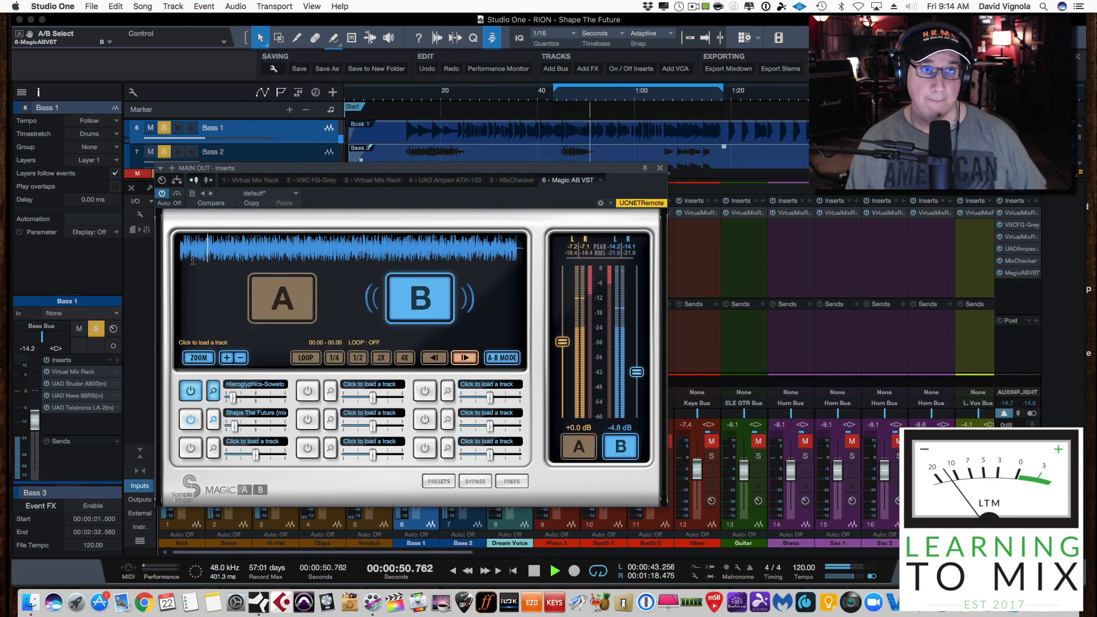
pyautogui.click(273, 290)
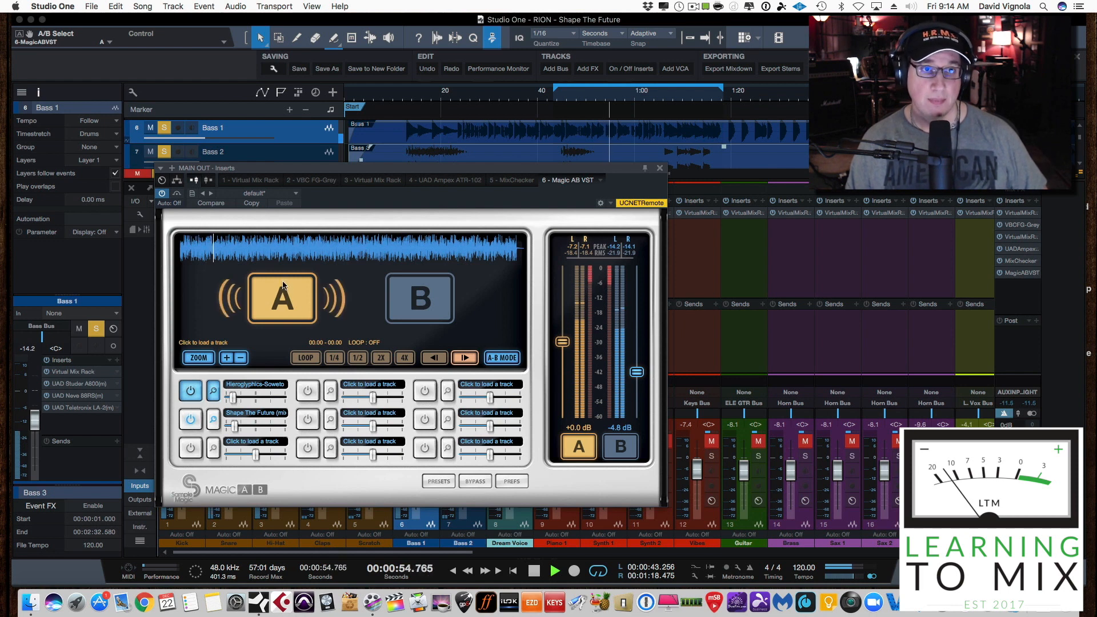
pyautogui.press('space')
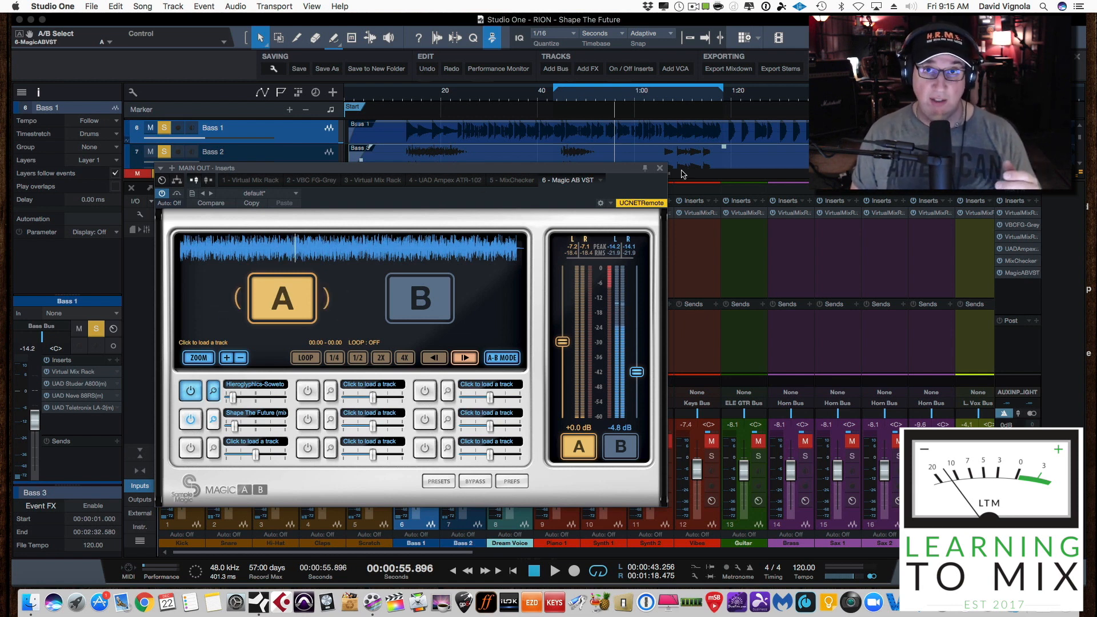
# Close Magic AB, reopen the Bass 1 Neve 88RS slightly lower on screen, and set its high-pass frequency to 99.6 Hz during playback
pyautogui.click(660, 168)
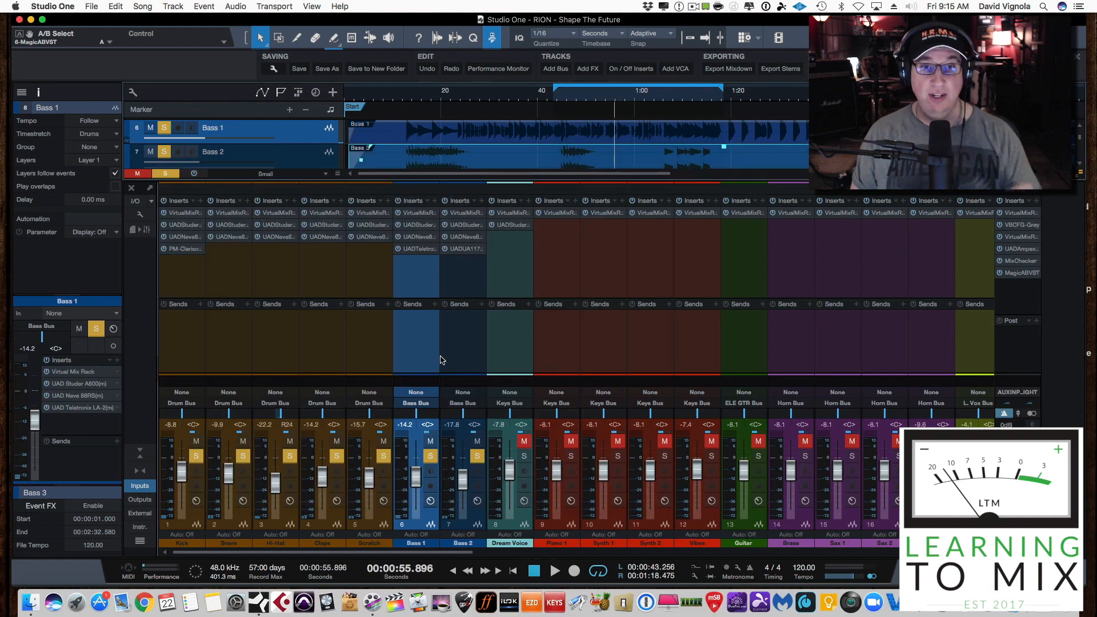
pyautogui.click(419, 236)
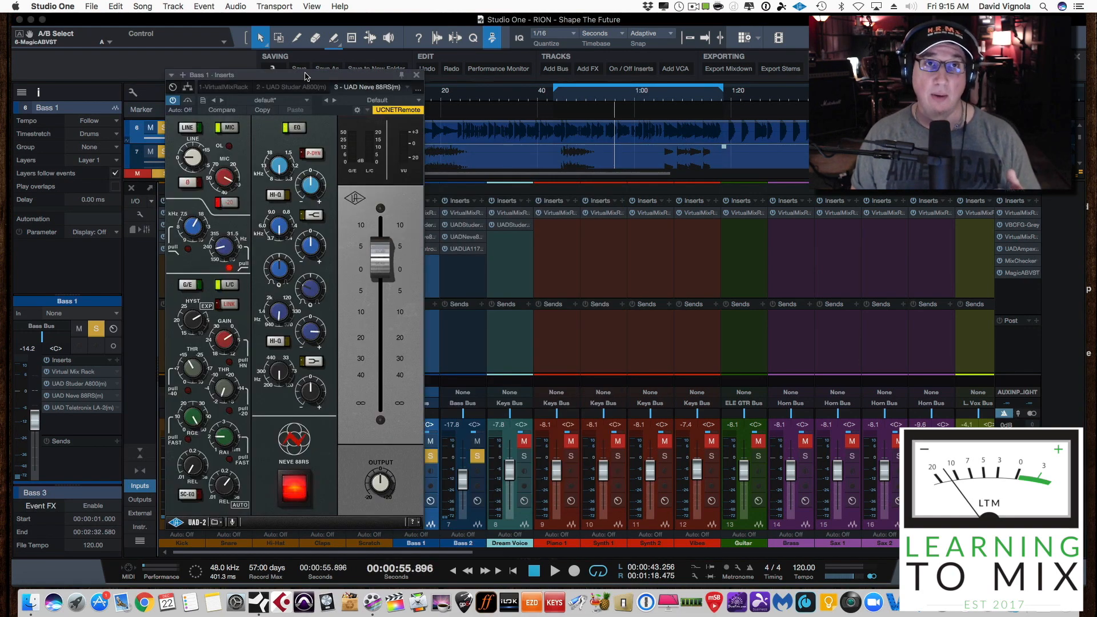
pyautogui.moveTo(305, 74); pyautogui.dragTo(308, 82)
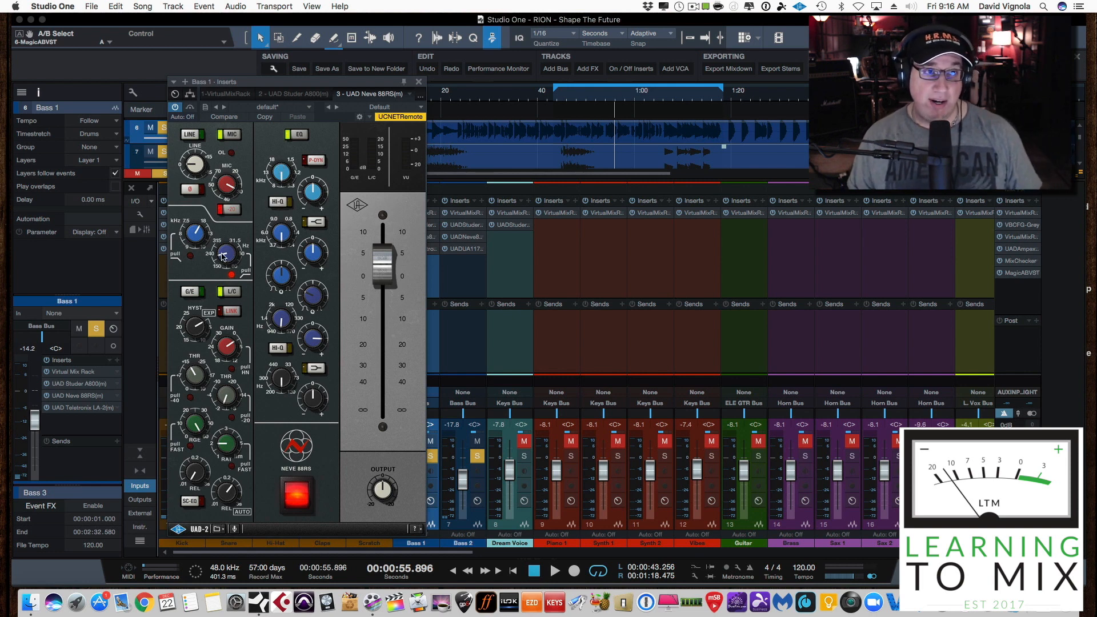
pyautogui.press('space')
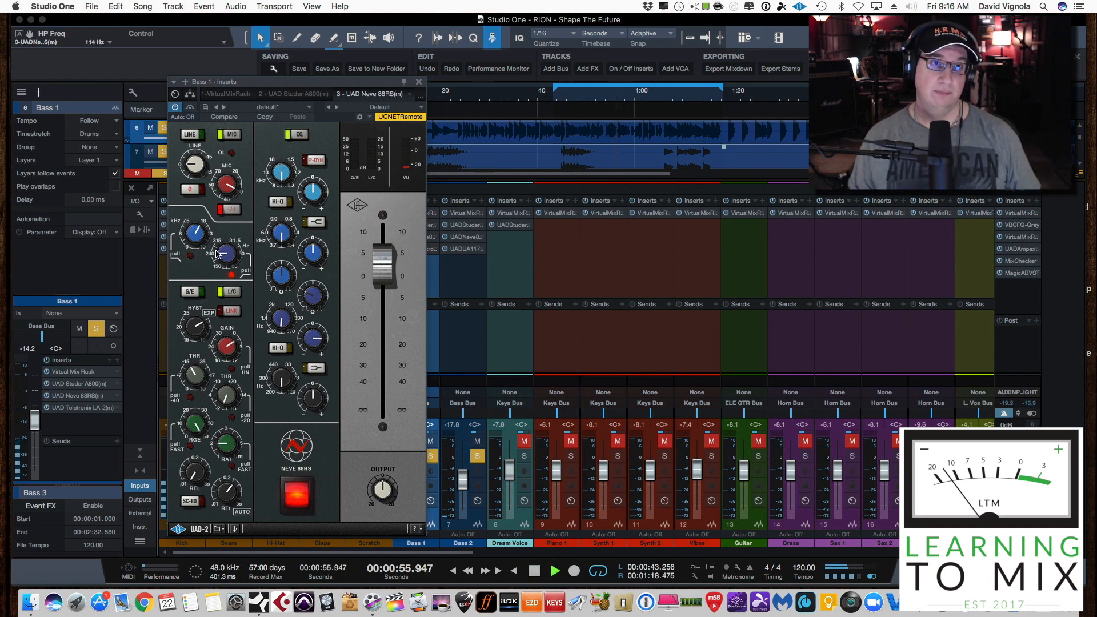
pyautogui.moveTo(217, 254)
pyautogui.mouseDown()
pyautogui.moveTo(218, 222)
pyautogui.moveTo(211, 256)
pyautogui.mouseUp()
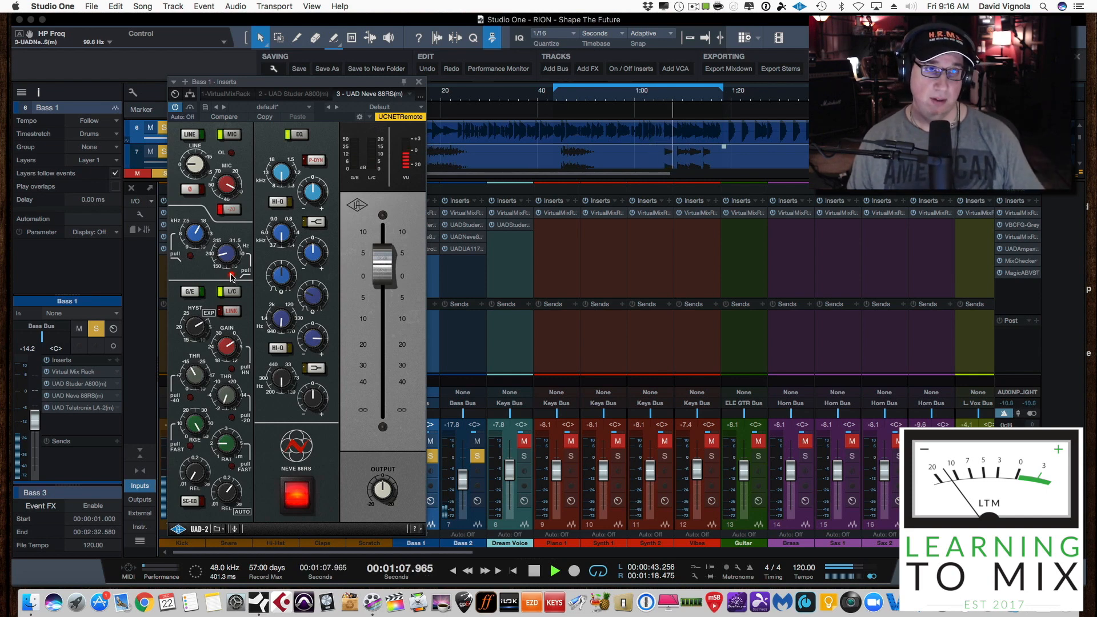
# Restart playback near the loop start and compare Bass 1 with the high-pass filter switched off and back on
pyautogui.click(557, 96)
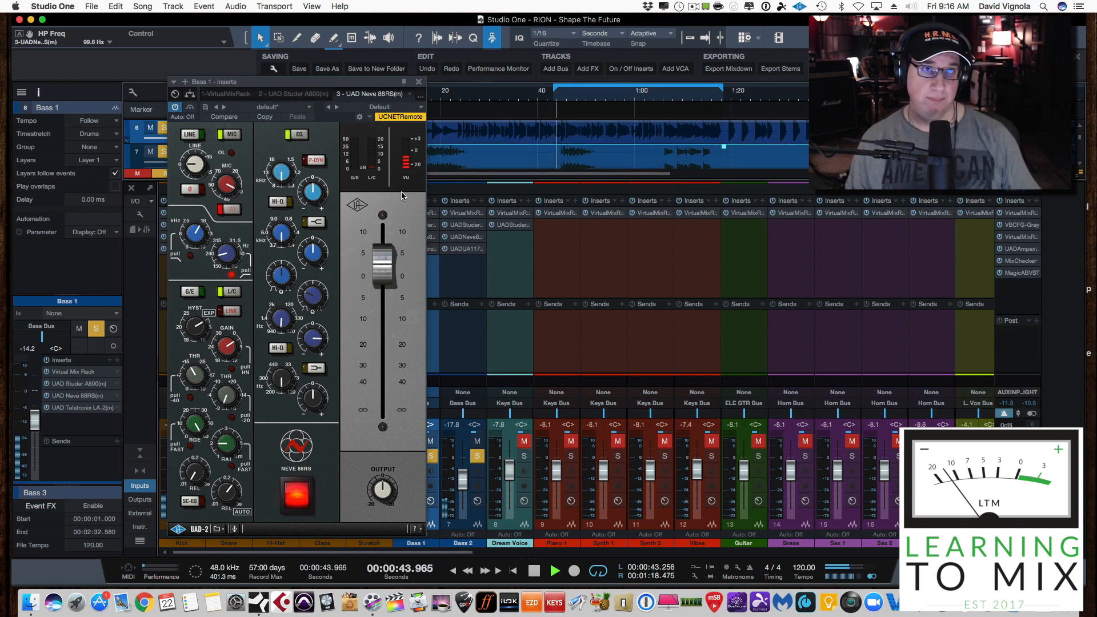
pyautogui.click(231, 275)
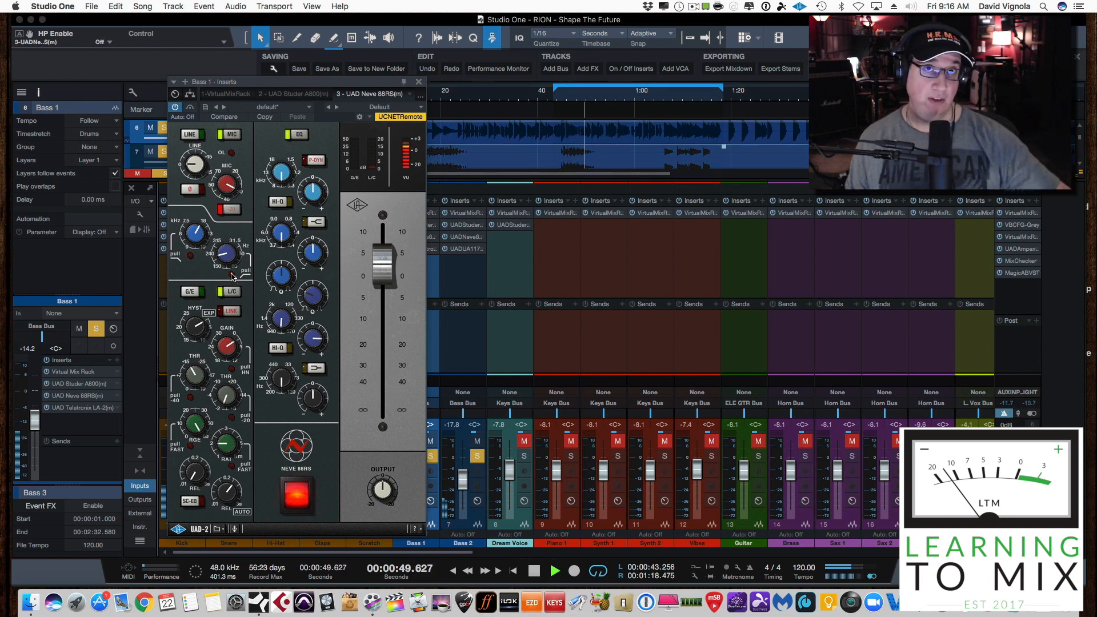
pyautogui.click(232, 276)
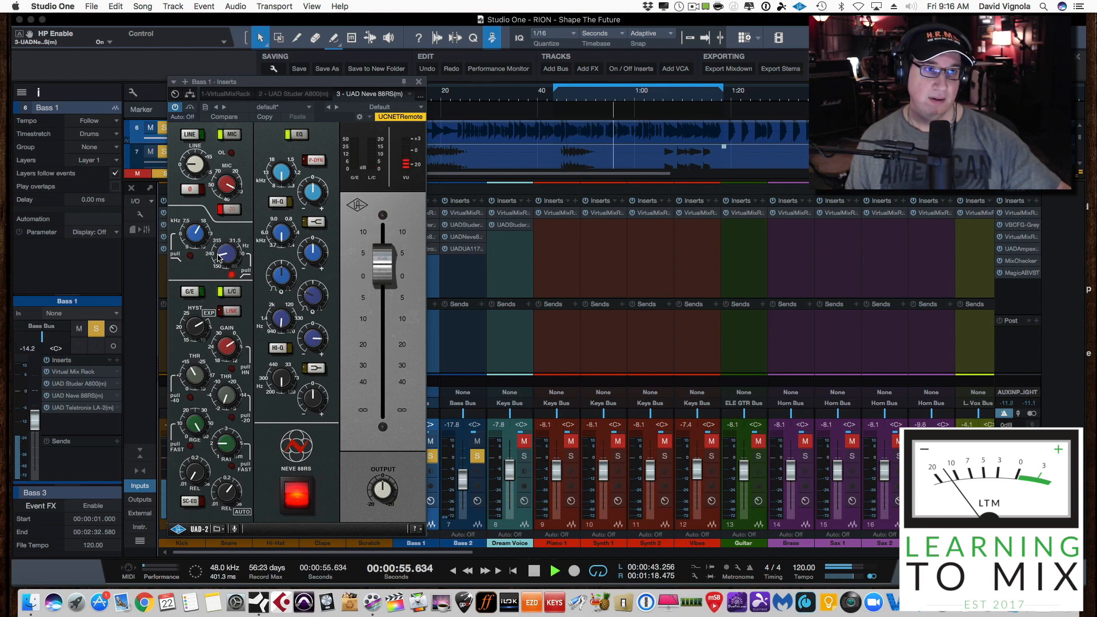
# Set the Bass 1 high-pass frequency to 109 Hz, stop playback near the loop start, and close the Neve 88RS
pyautogui.moveTo(218, 255)
pyautogui.mouseDown()
pyautogui.moveTo(245, 224)
pyautogui.moveTo(221, 196)
pyautogui.moveTo(214, 240)
pyautogui.mouseUp()
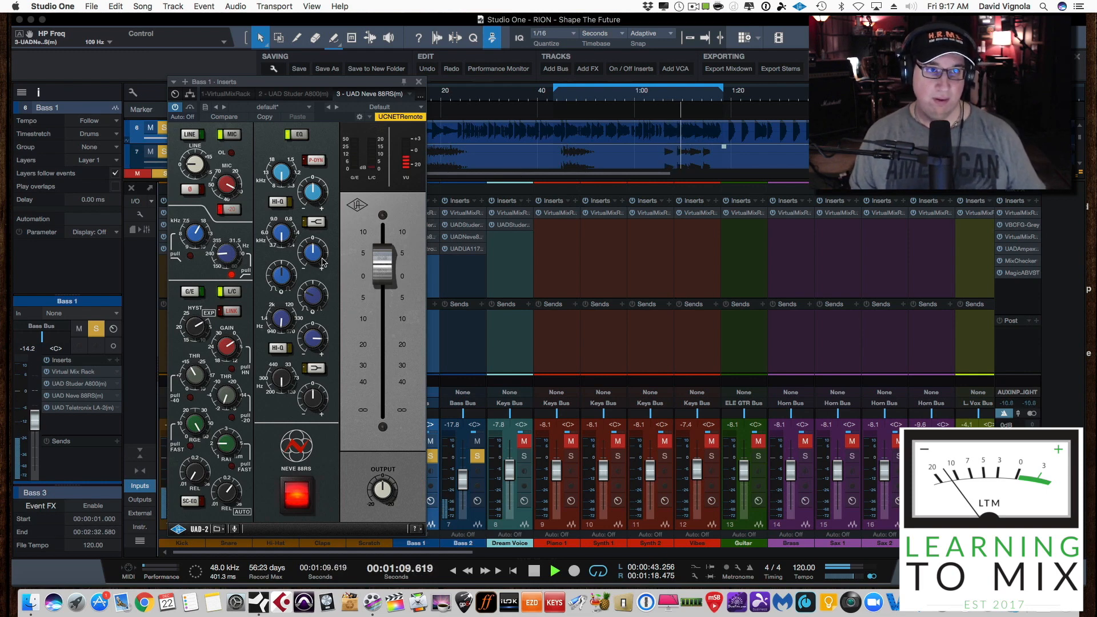
pyautogui.press('space')
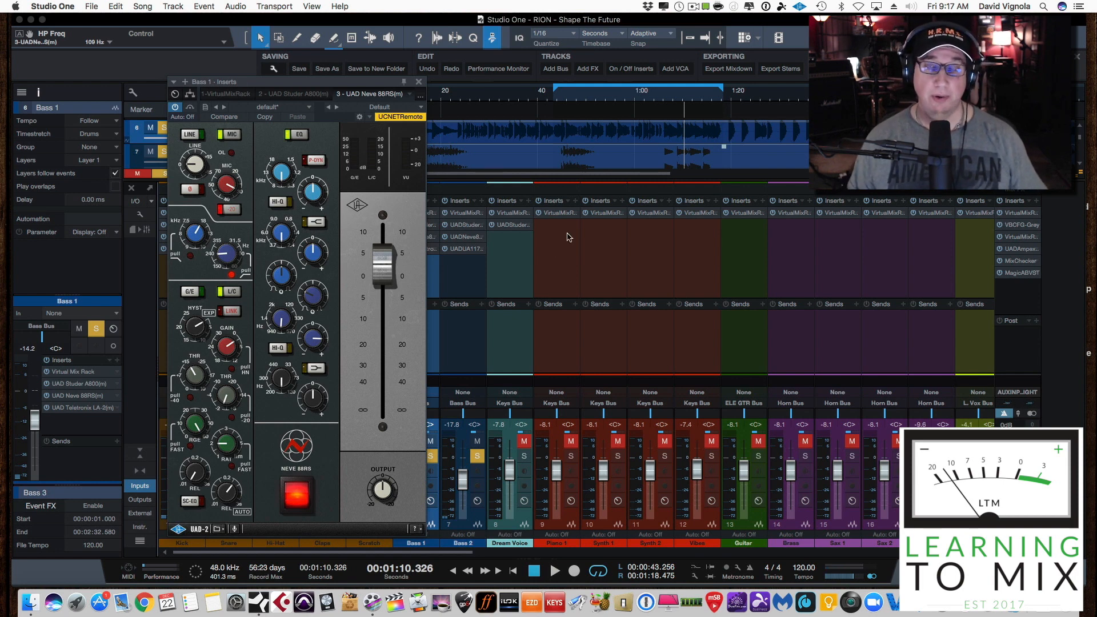
pyautogui.click(569, 100)
pyautogui.click(419, 81)
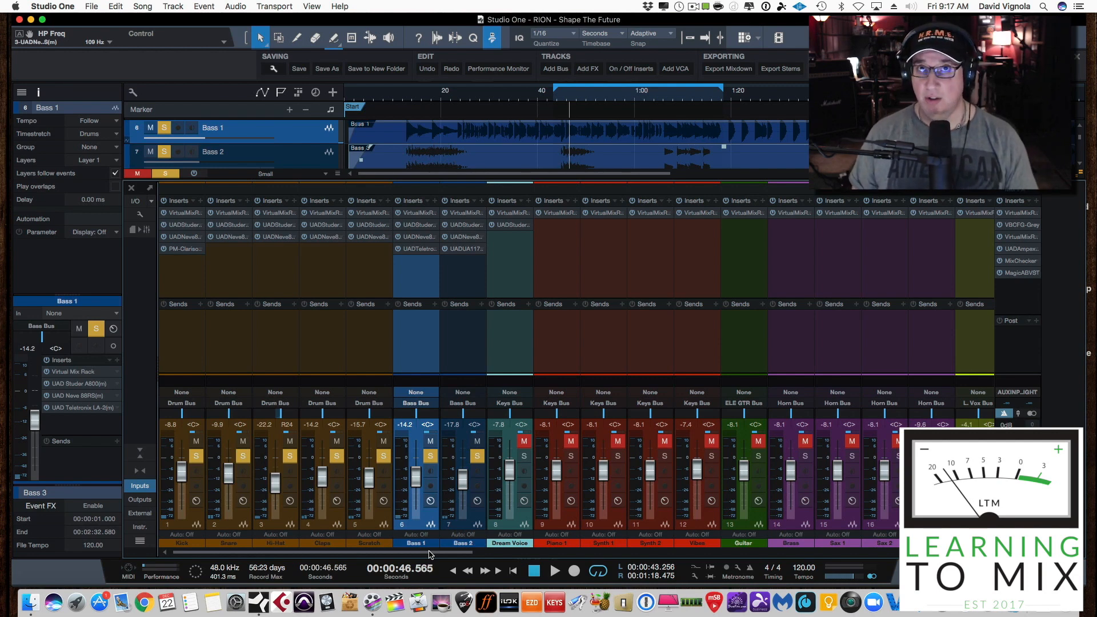
# Select the Dream Voice channel, switch the mixer console to its small size, and zoom out the arrangement timeline
pyautogui.click(524, 525)
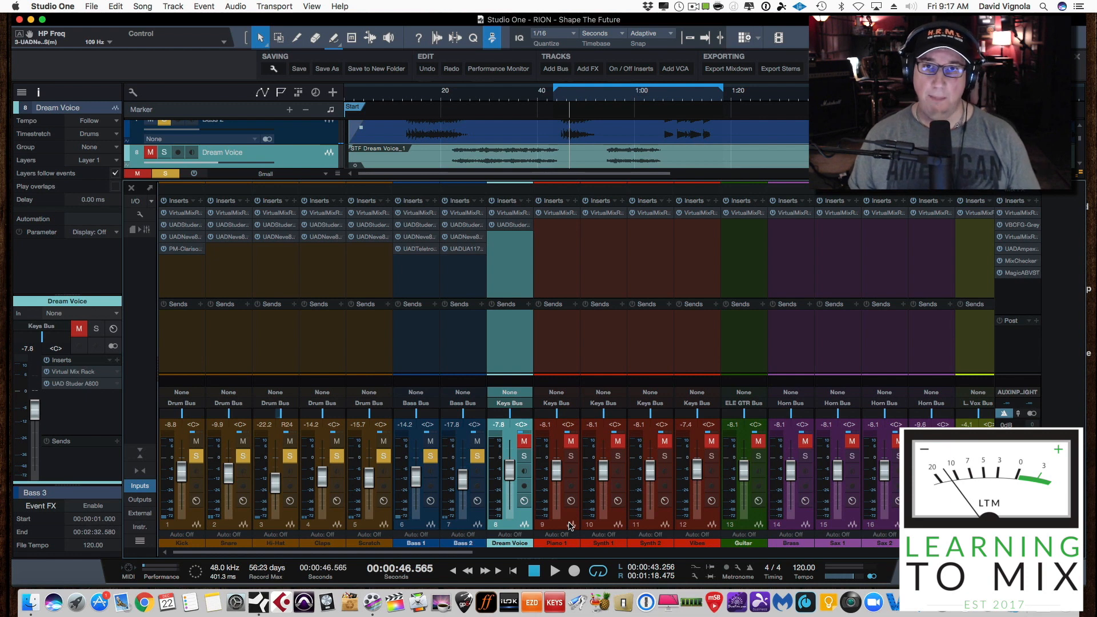
pyautogui.click(147, 452)
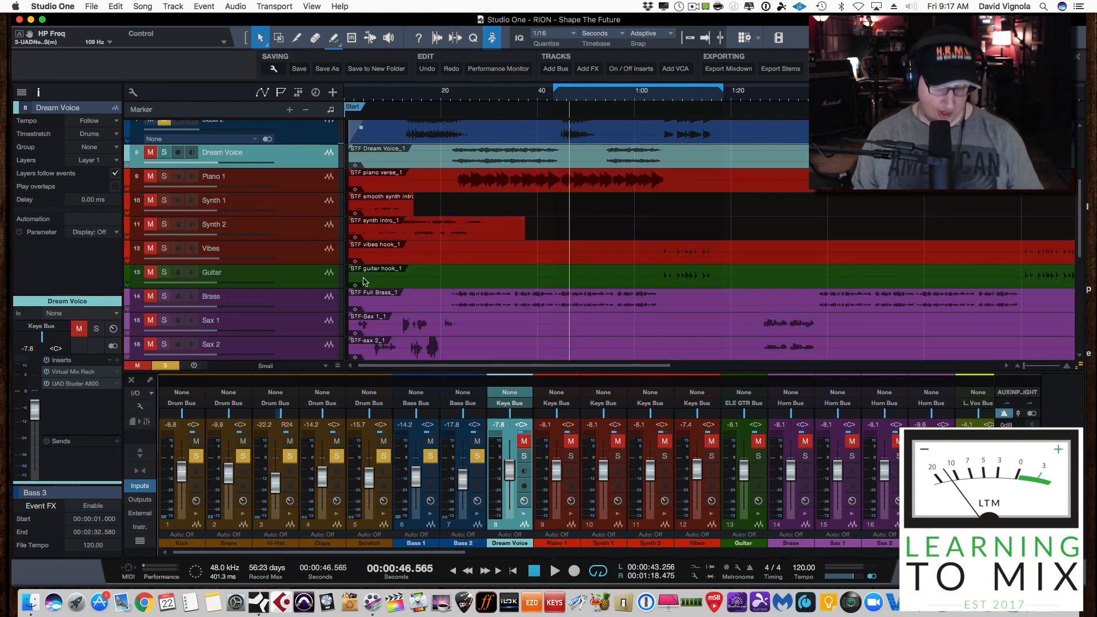
pyautogui.press('e')
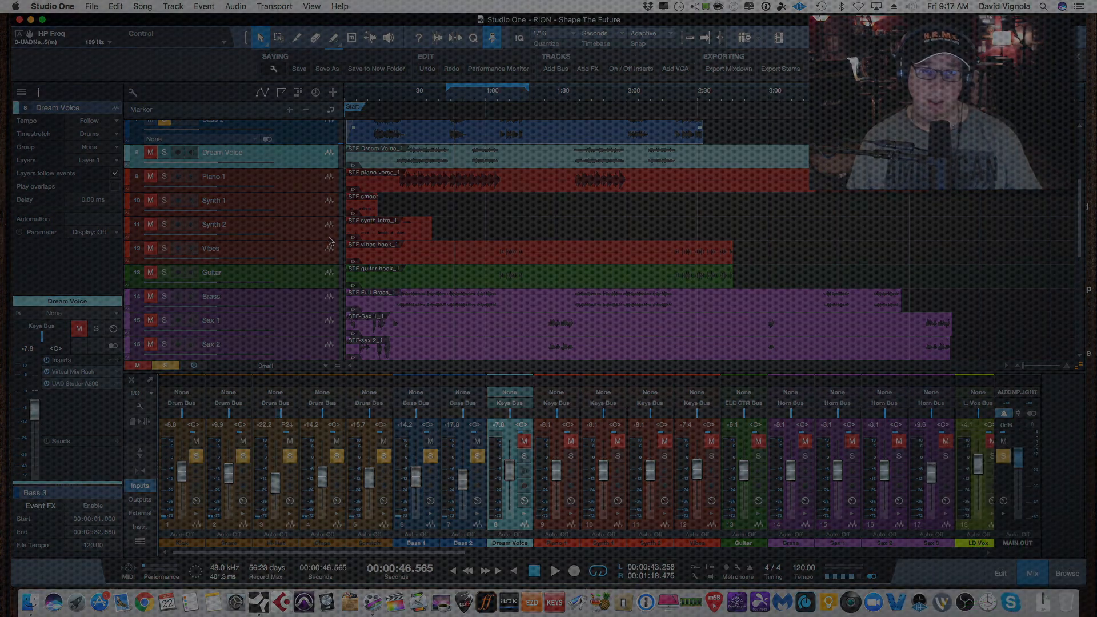